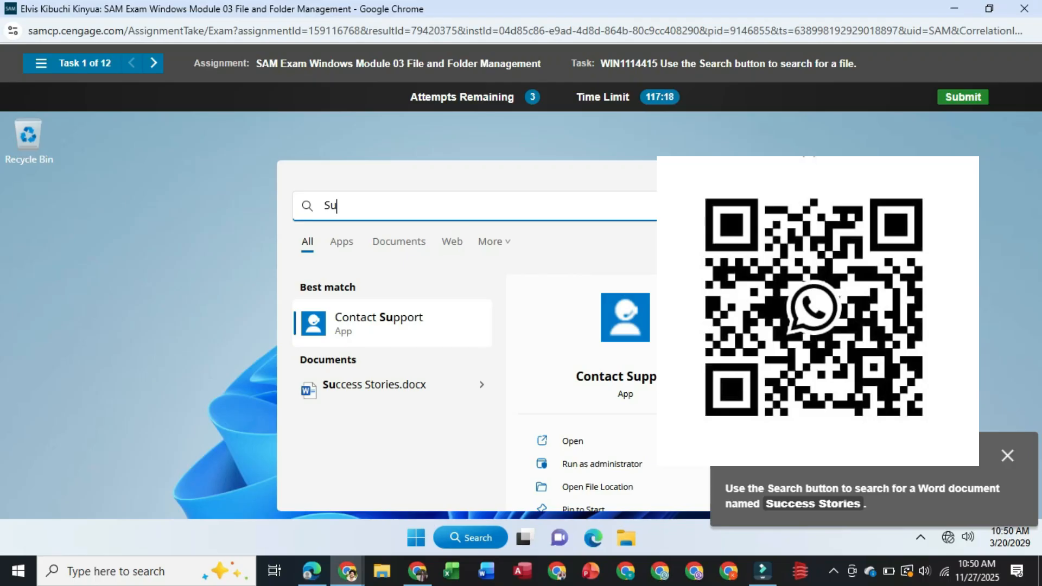
# Search for "Success" to find the Word document named Success Stories and confirm the search
pyautogui.write('ccess')
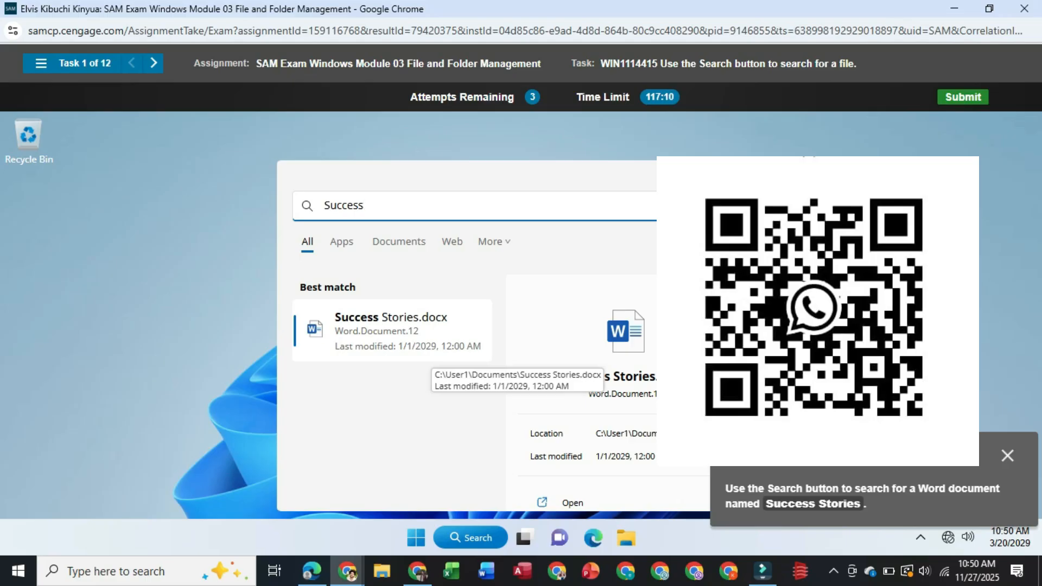
pyautogui.press('Return')
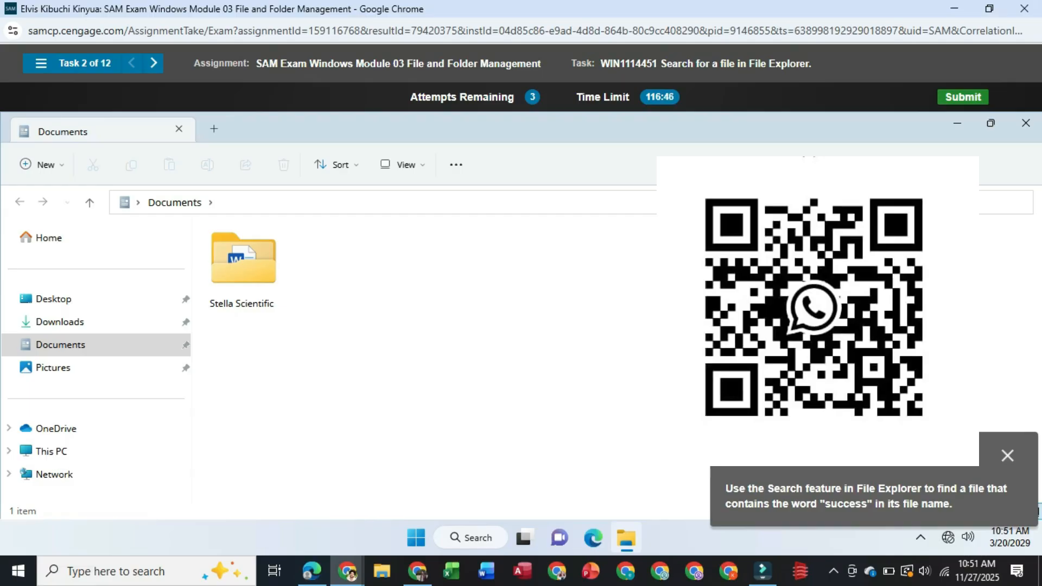
# Search the Documents folder for a file that contains "success" in its name
pyautogui.write('s')
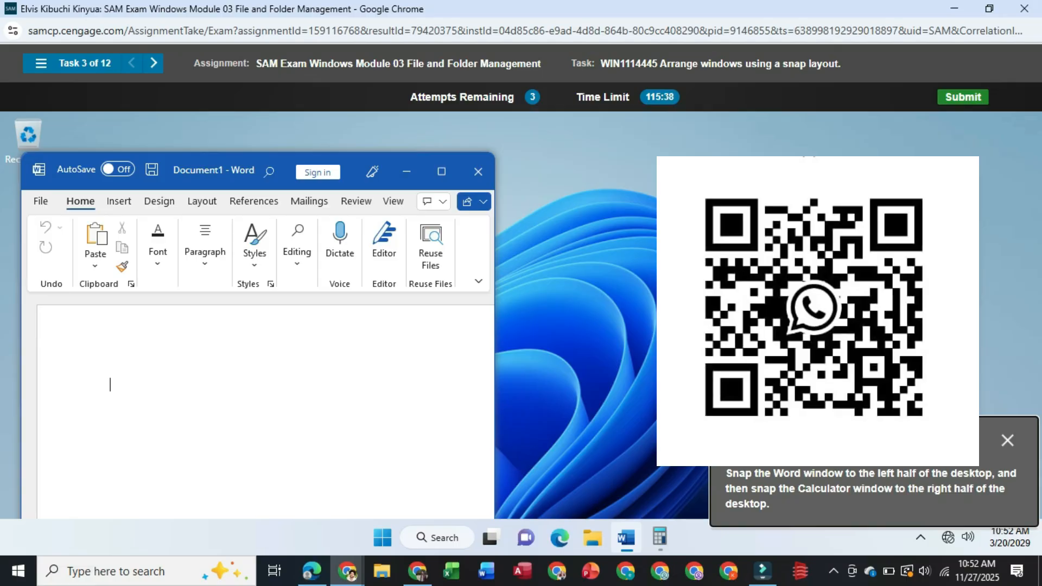
# Try to snap the Word window to the left half of the desktop and switch to Calculator, then retry the task
pyautogui.moveTo(441, 171)
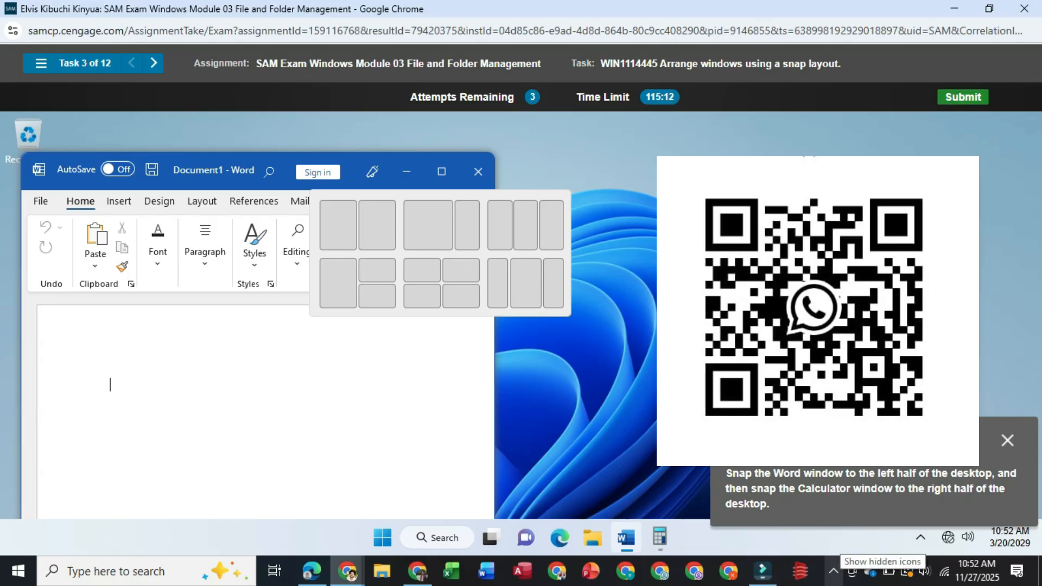
pyautogui.click(833, 571)
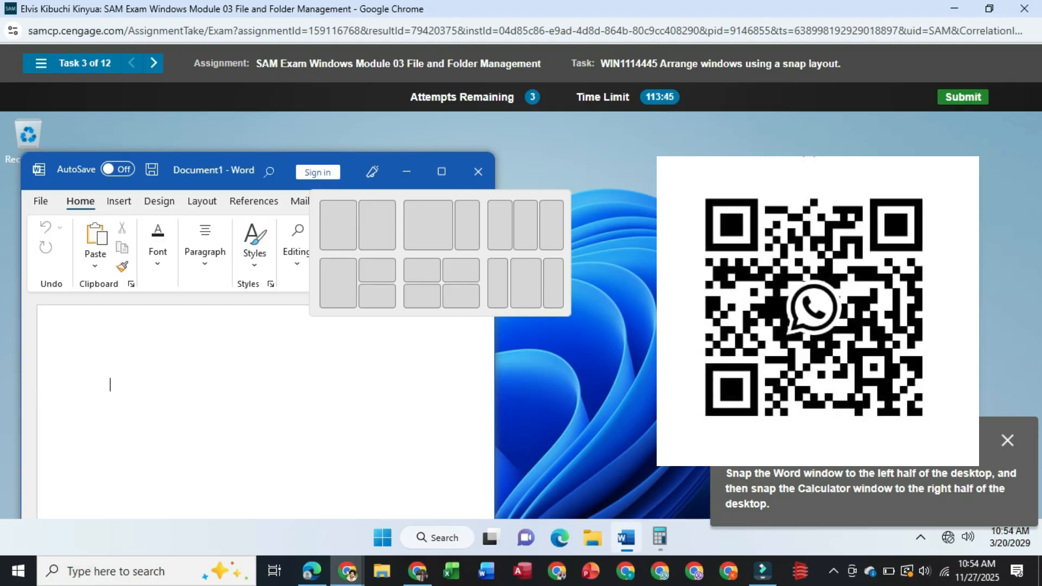
pyautogui.press('super+Left')
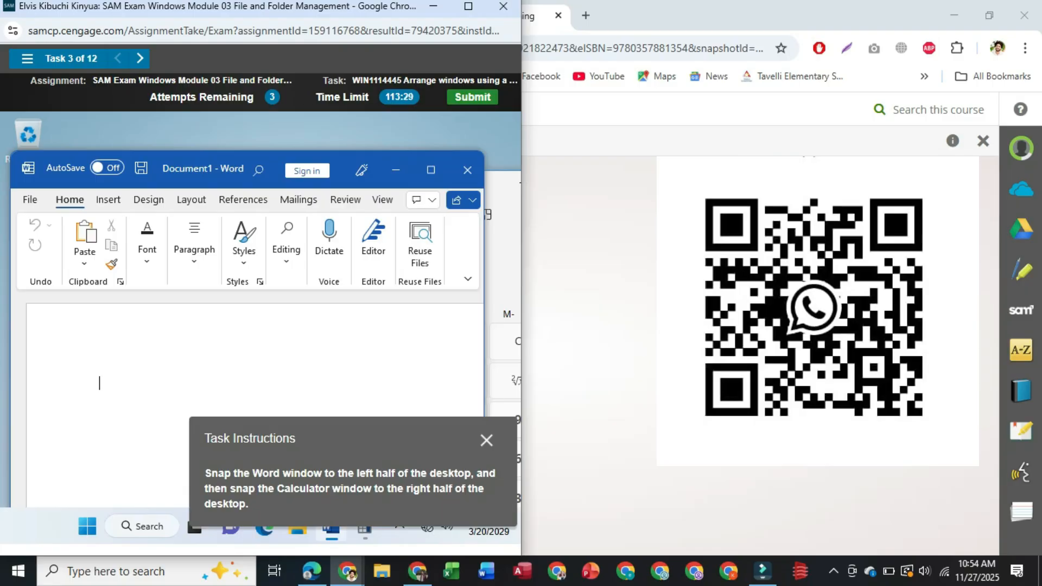
pyautogui.click(364, 533)
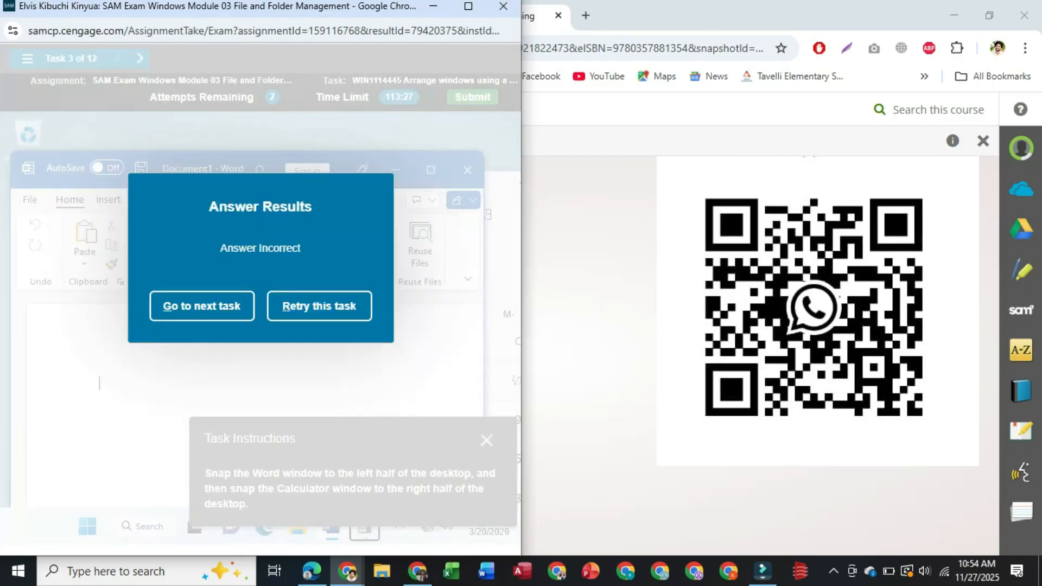
pyautogui.click(319, 306)
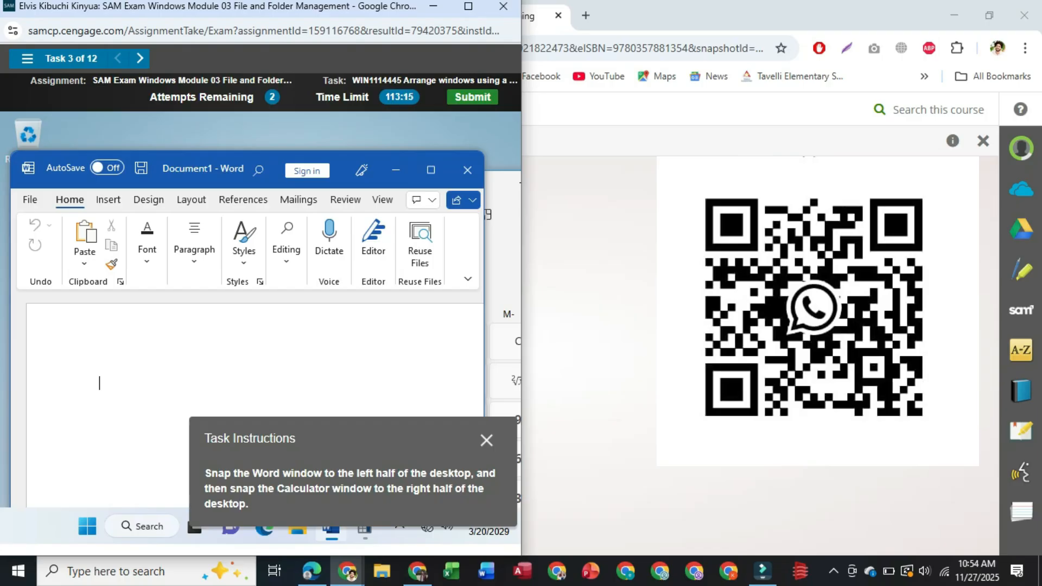
# Try snapping to the right half of the desktop and back to the left half, dismissing the window suggestions each time
pyautogui.press('super+Right')
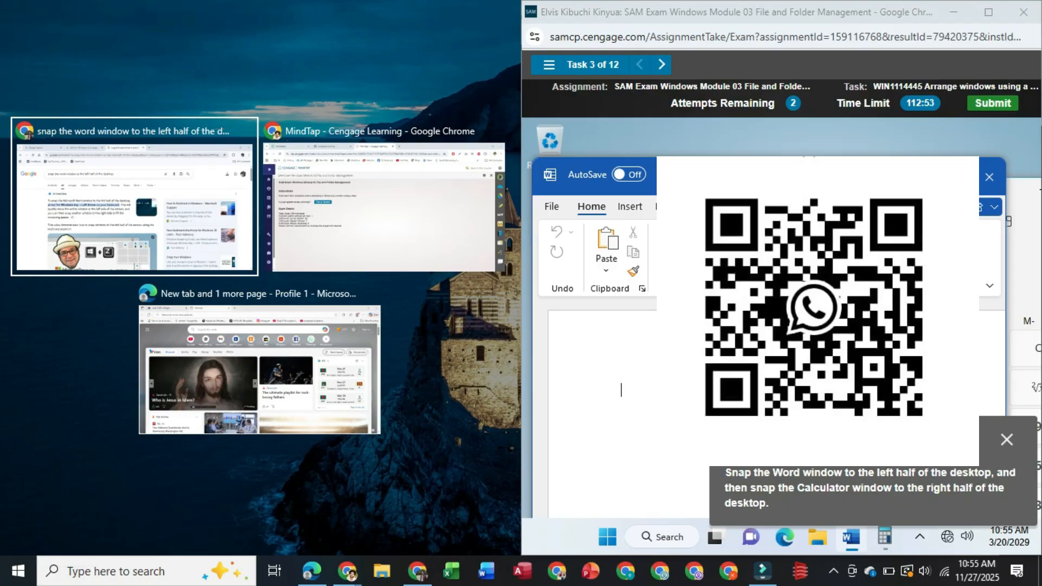
pyautogui.press('Escape')
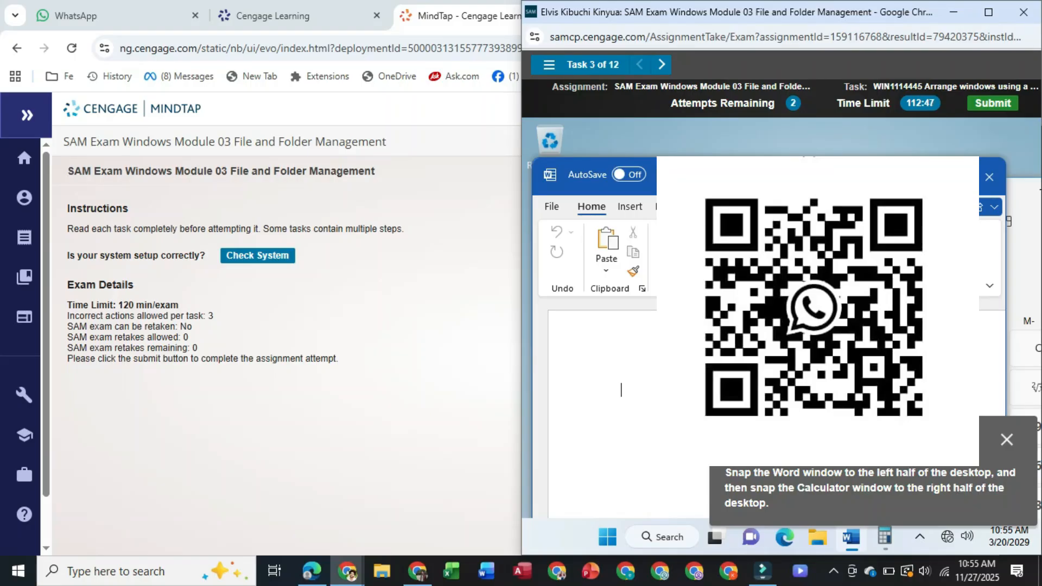
pyautogui.press('super+Left')
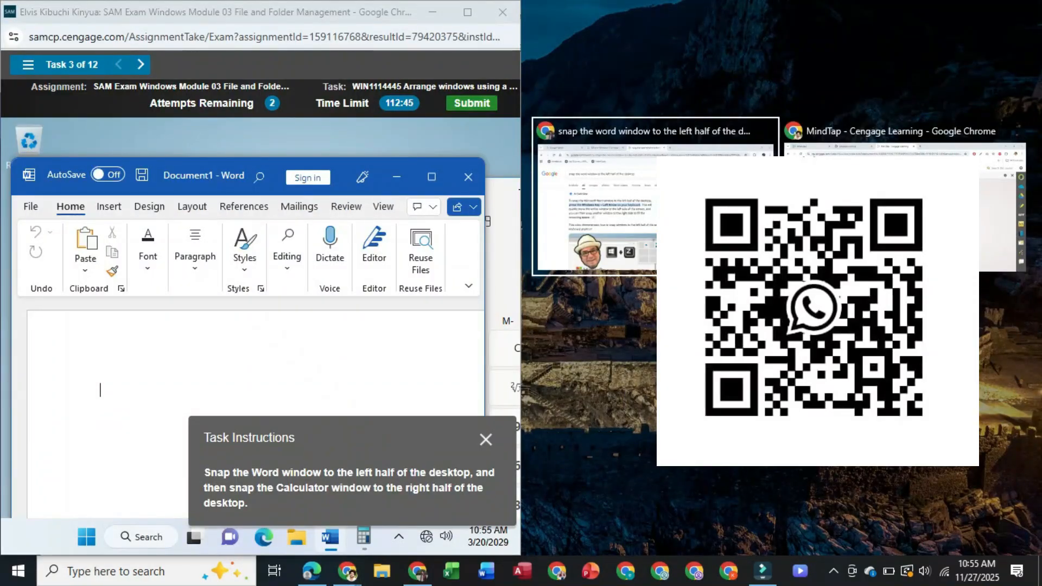
pyautogui.press('Escape')
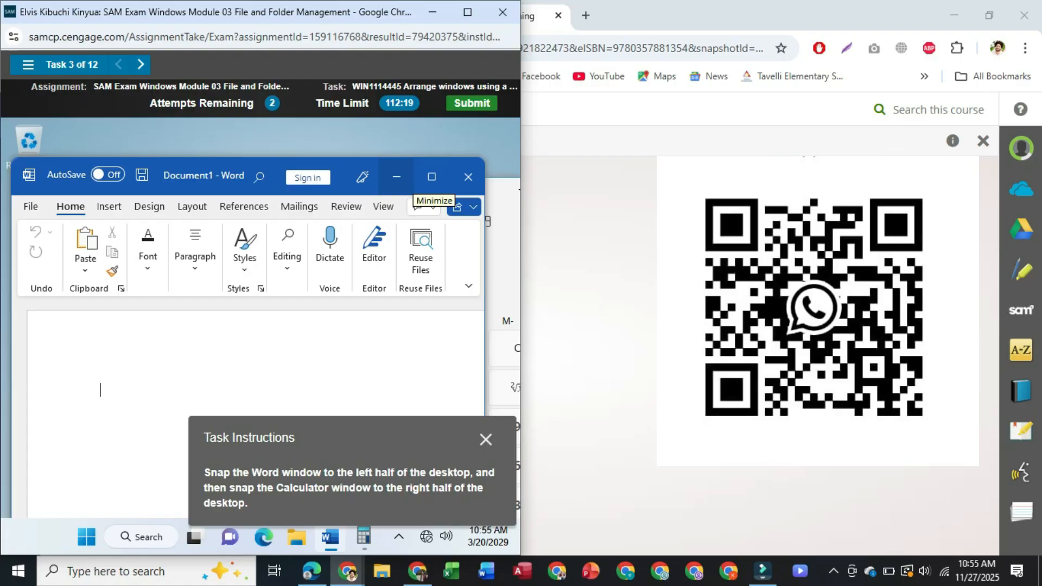
pyautogui.click(834, 571)
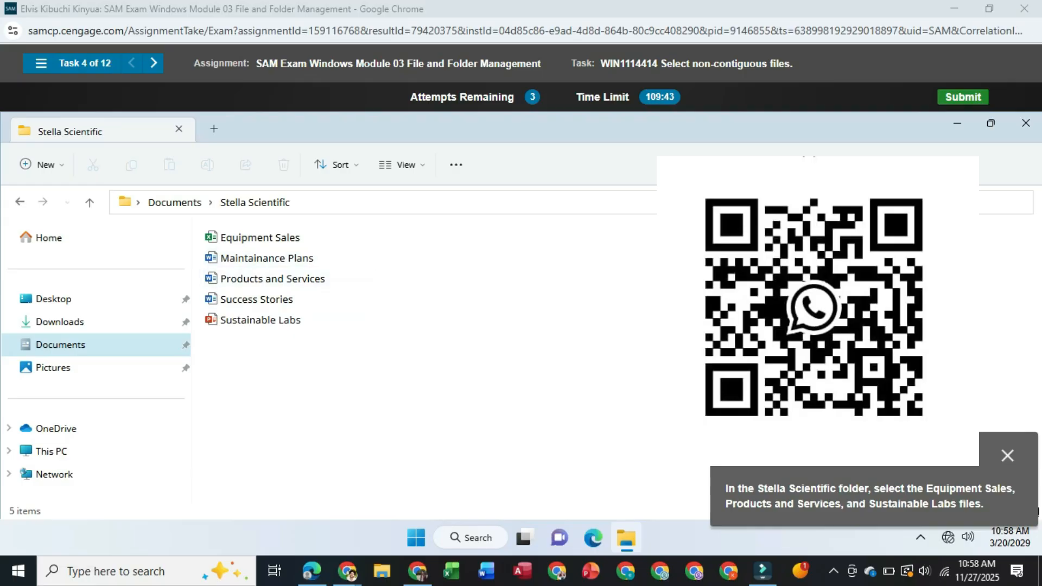
# Select the non-contiguous files Equipment Sales, Products and Services, and Sustainable Labs in the Stella Scientific folder
pyautogui.click(260, 238)
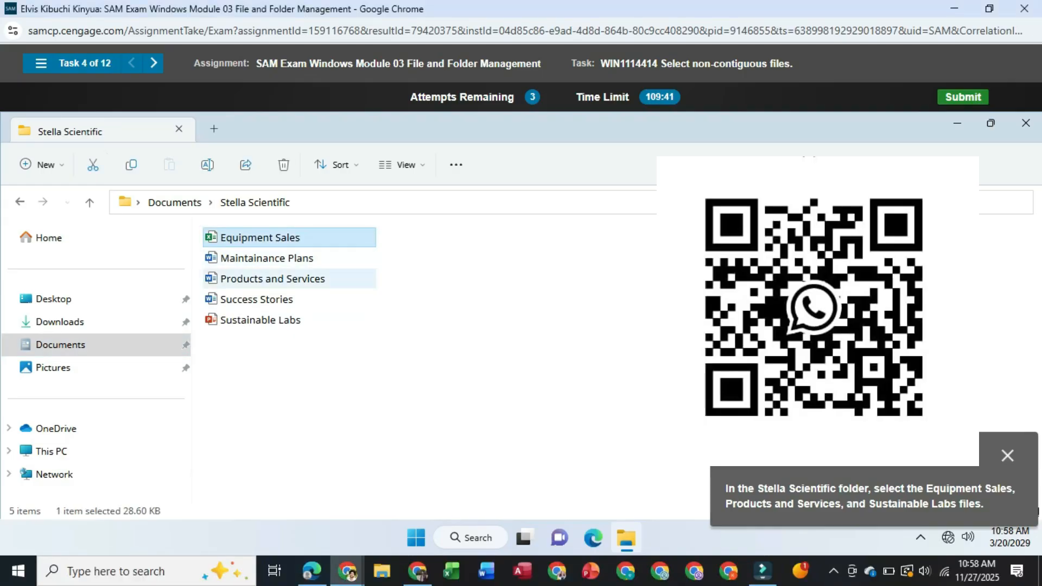
pyautogui.keyDown('ctrl'); pyautogui.click(272, 278); pyautogui.keyUp('ctrl')
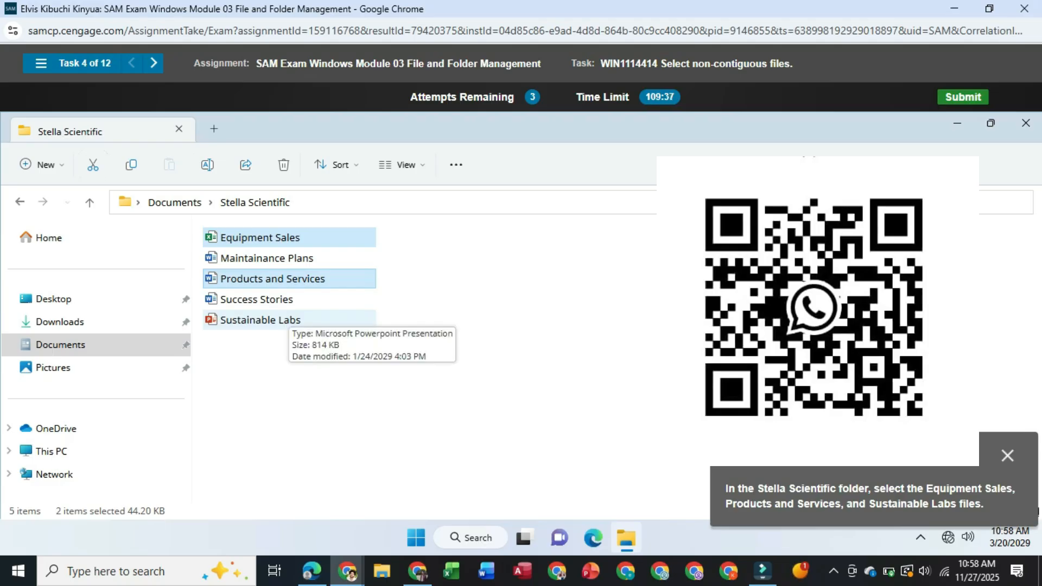
pyautogui.keyDown('ctrl'); pyautogui.click(272, 320); pyautogui.keyUp('ctrl')
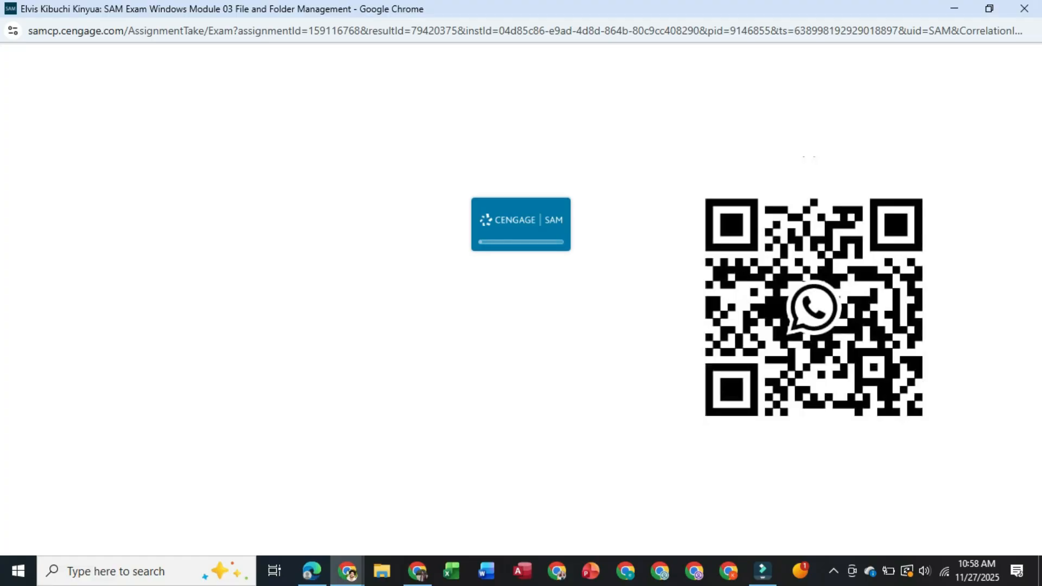
pyautogui.click(833, 571)
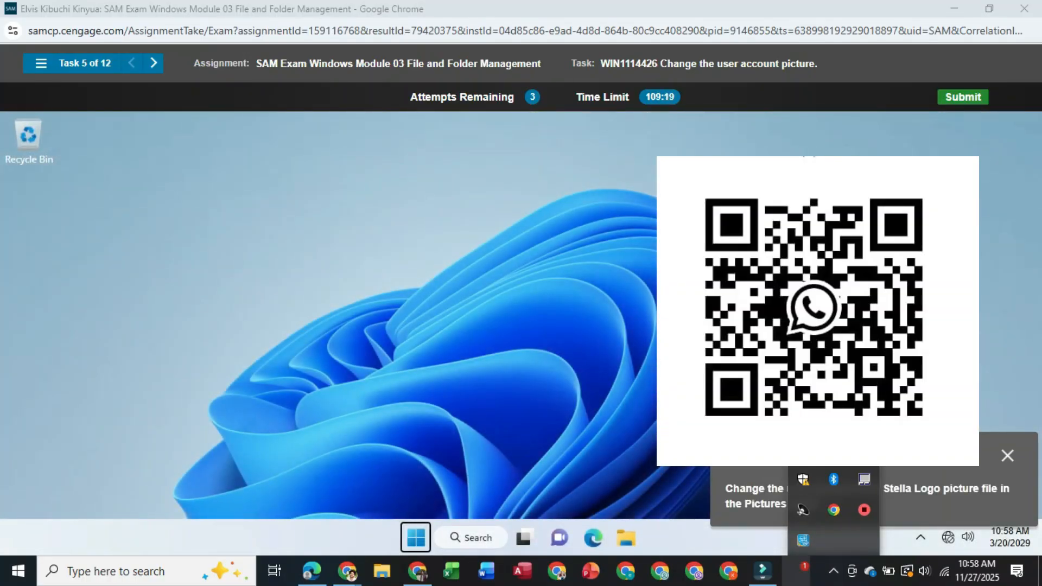
pyautogui.click(833, 571)
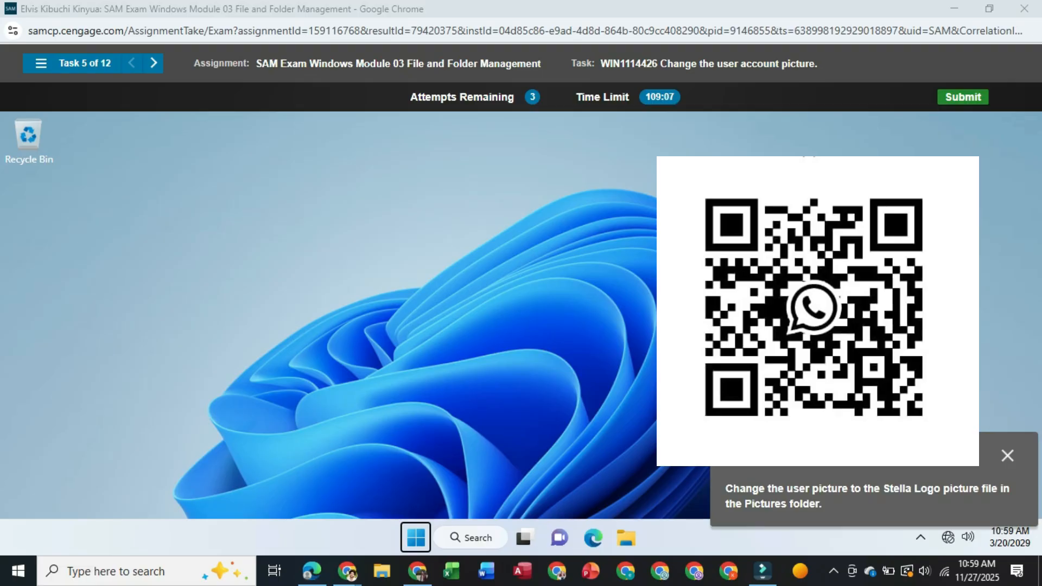
# Try to reach the user picture options through the desktop's Display settings, then retry the task
pyautogui.rightClick(499, 295)
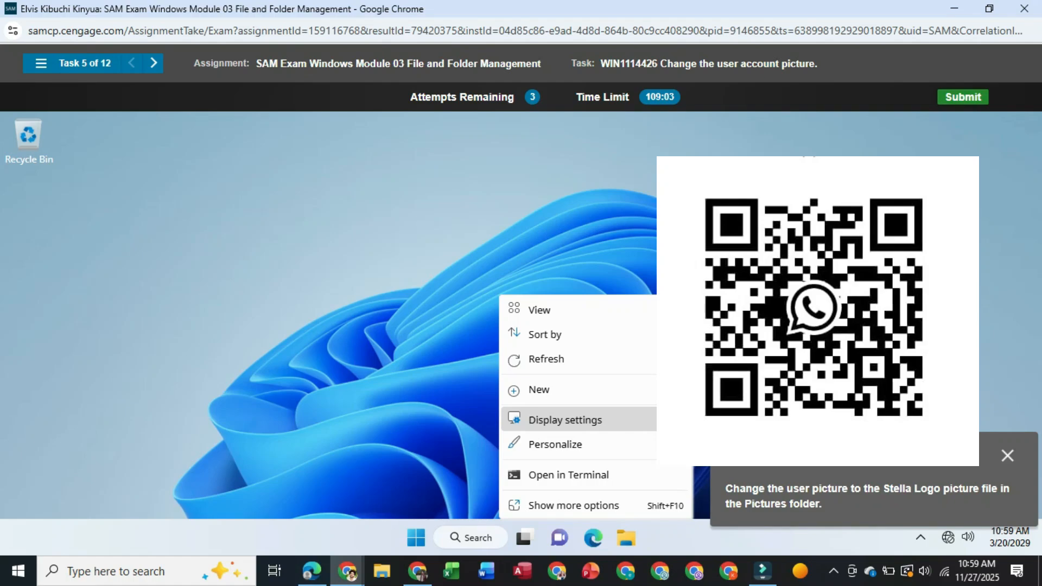
pyautogui.click(565, 420)
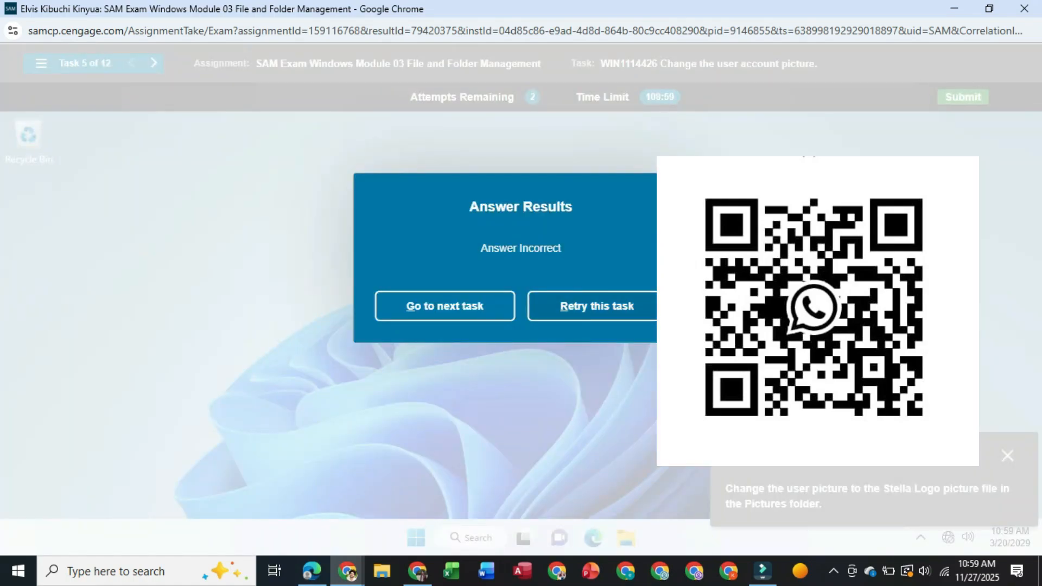
pyautogui.click(597, 306)
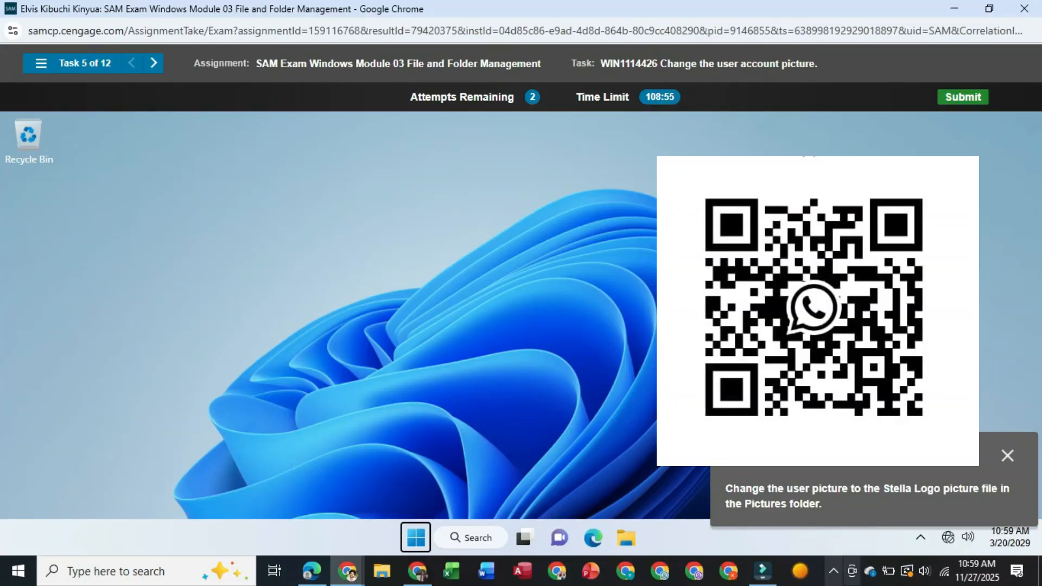
pyautogui.click(833, 571)
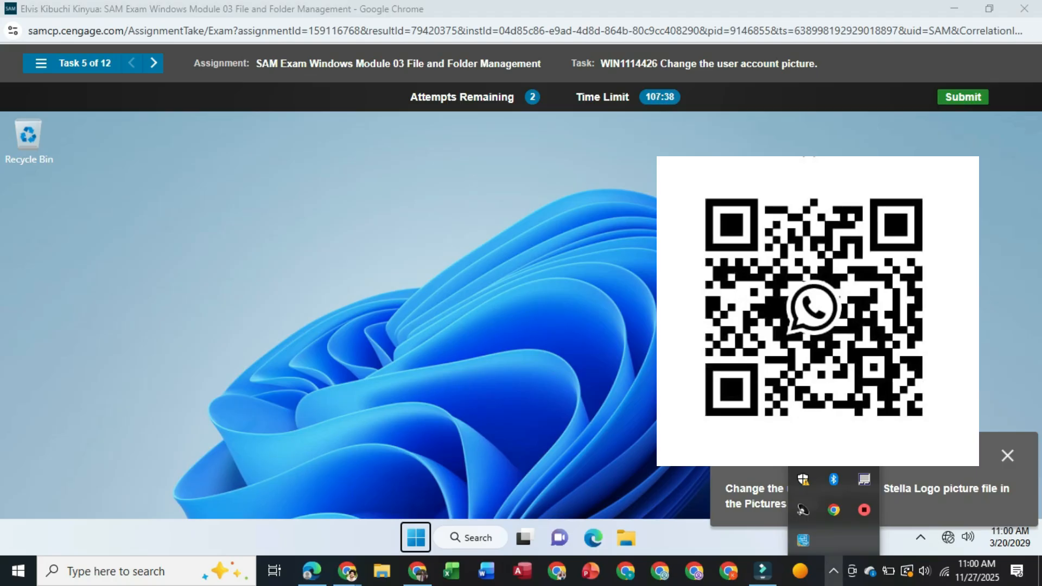
pyautogui.click(833, 571)
# Open Settings from the full app list and try its Display page to reach the user picture options, then retry the task
pyautogui.click(415, 537)
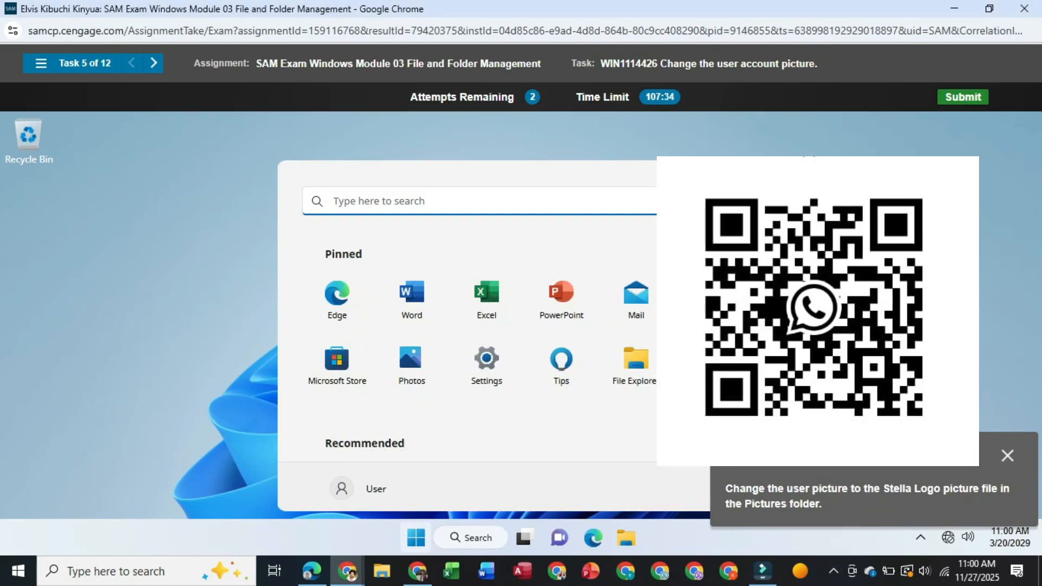
pyautogui.click(704, 254)
pyautogui.scroll(-5, 488, 355)
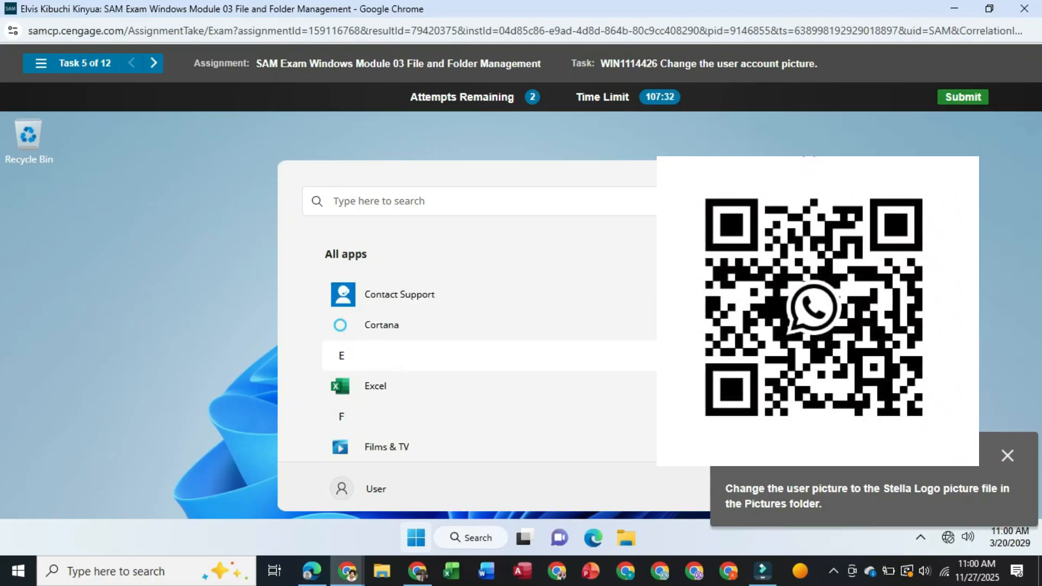
pyautogui.scroll(-5, 488, 356)
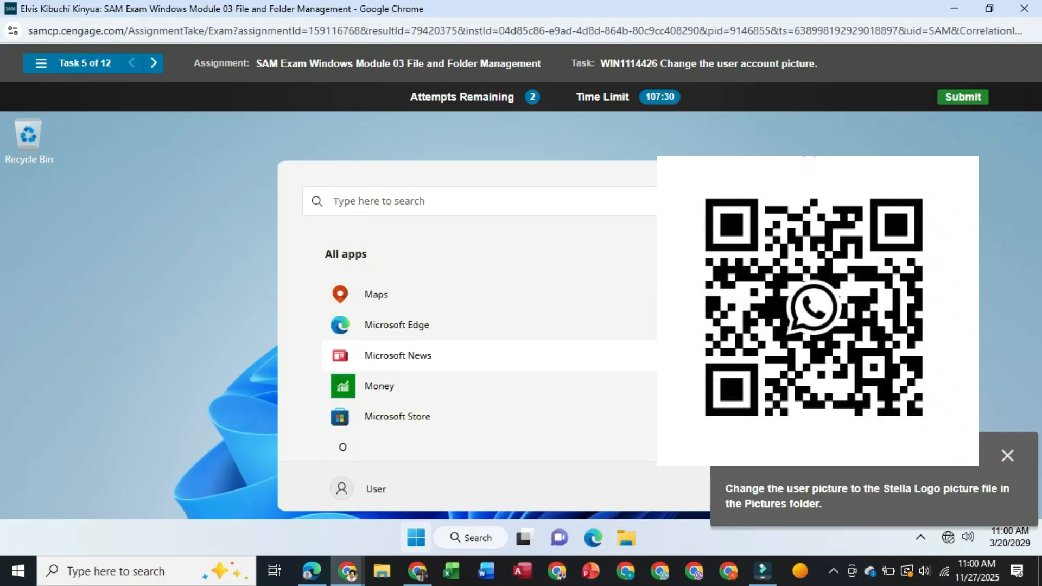
pyautogui.scroll(-8, 488, 356)
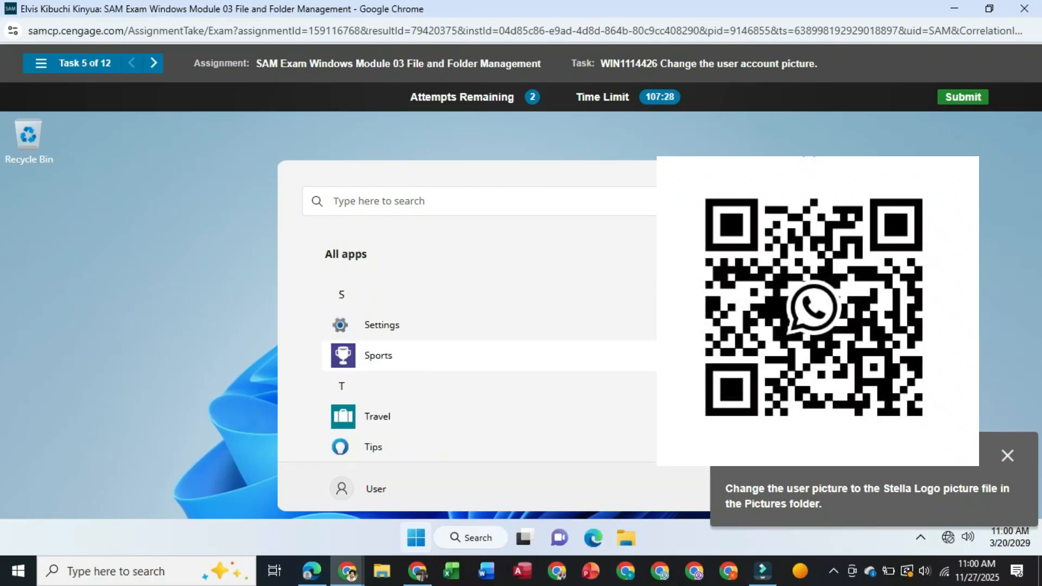
pyautogui.scroll(-4, 488, 374)
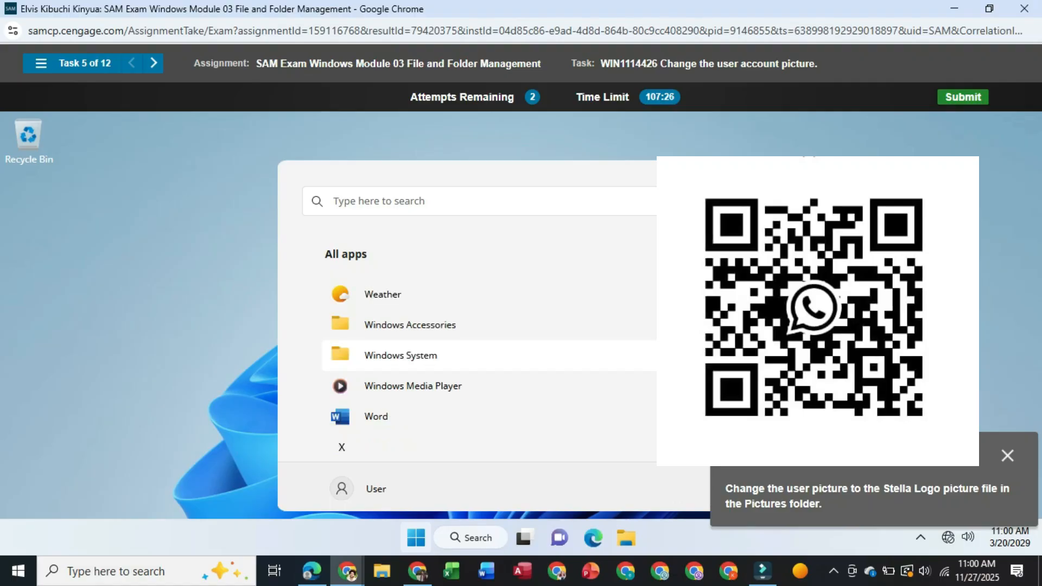
pyautogui.scroll(3, 488, 378)
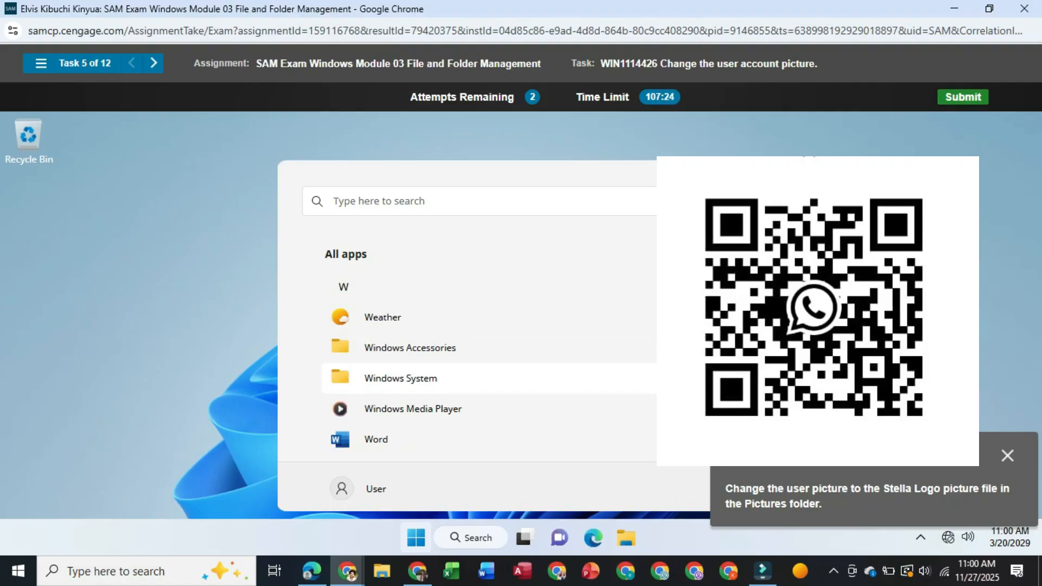
pyautogui.scroll(7, 489, 378)
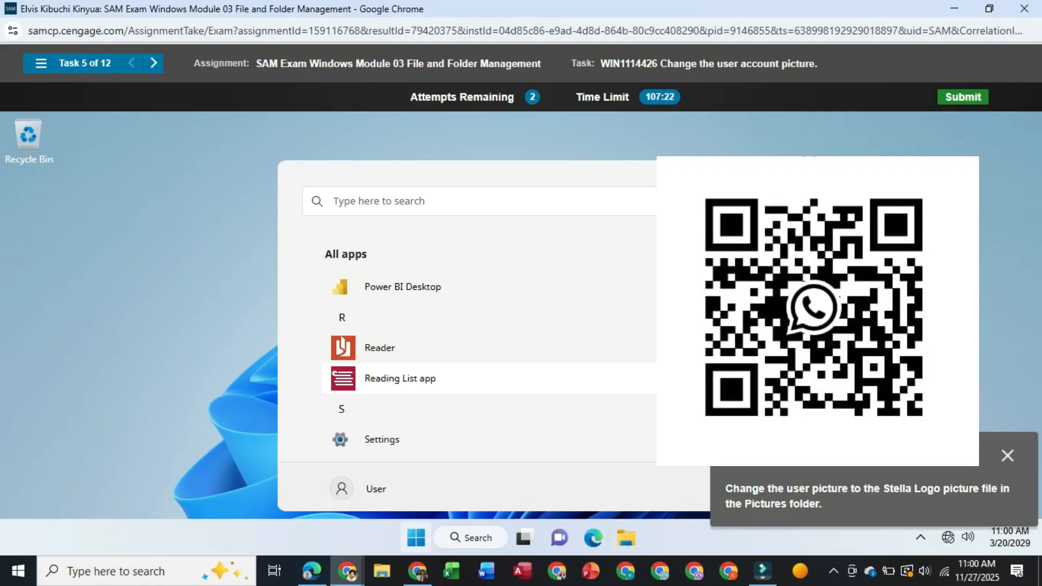
pyautogui.scroll(3, 488, 378)
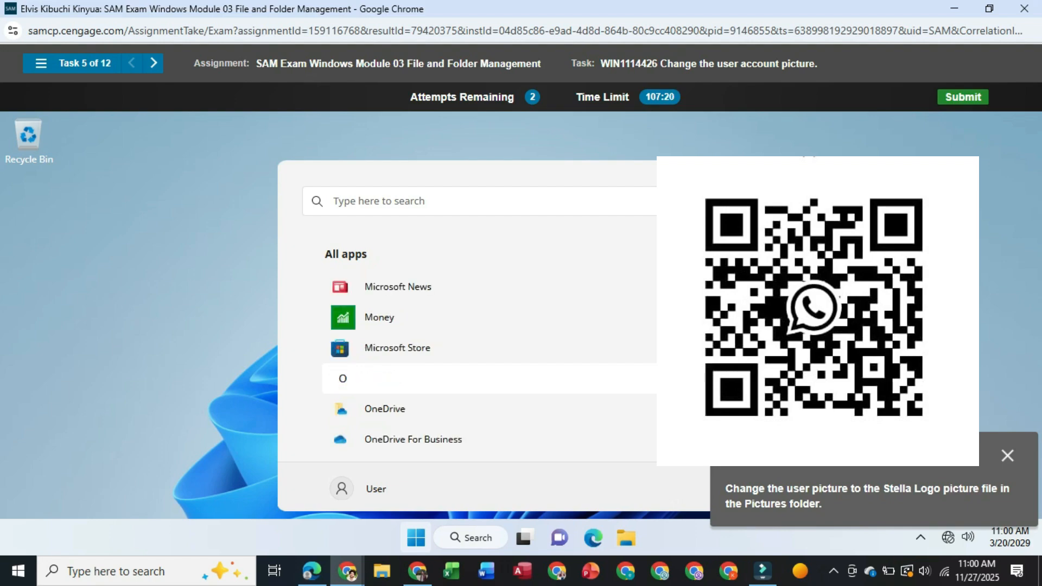
pyautogui.scroll(3, 488, 378)
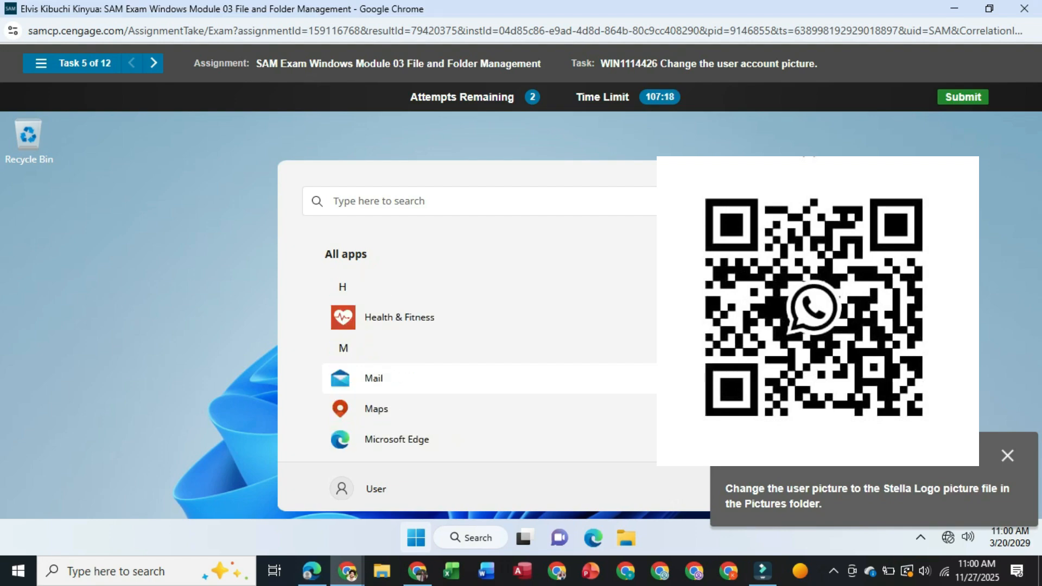
pyautogui.scroll(2, 488, 378)
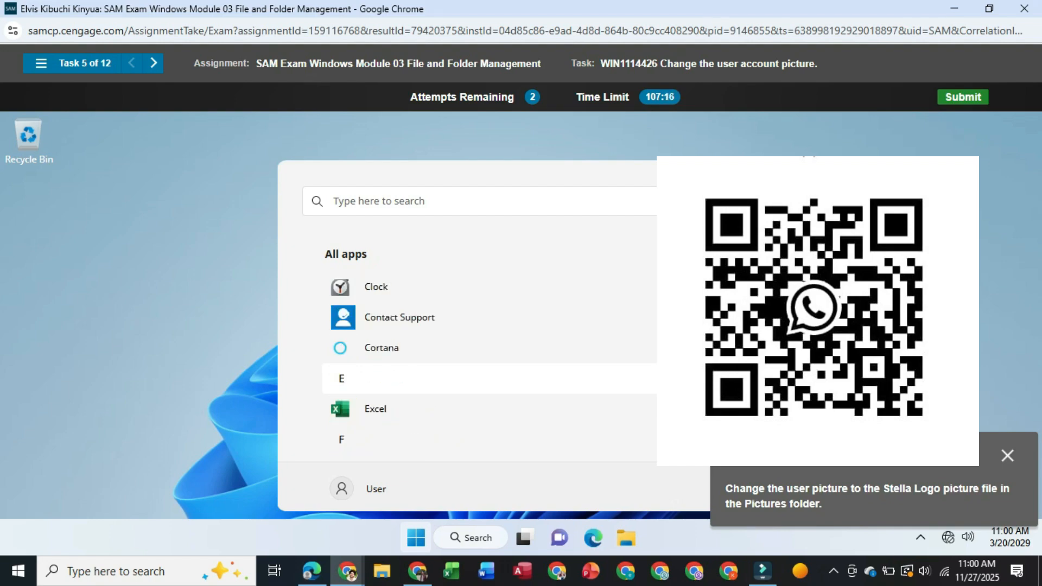
pyautogui.scroll(3, 488, 378)
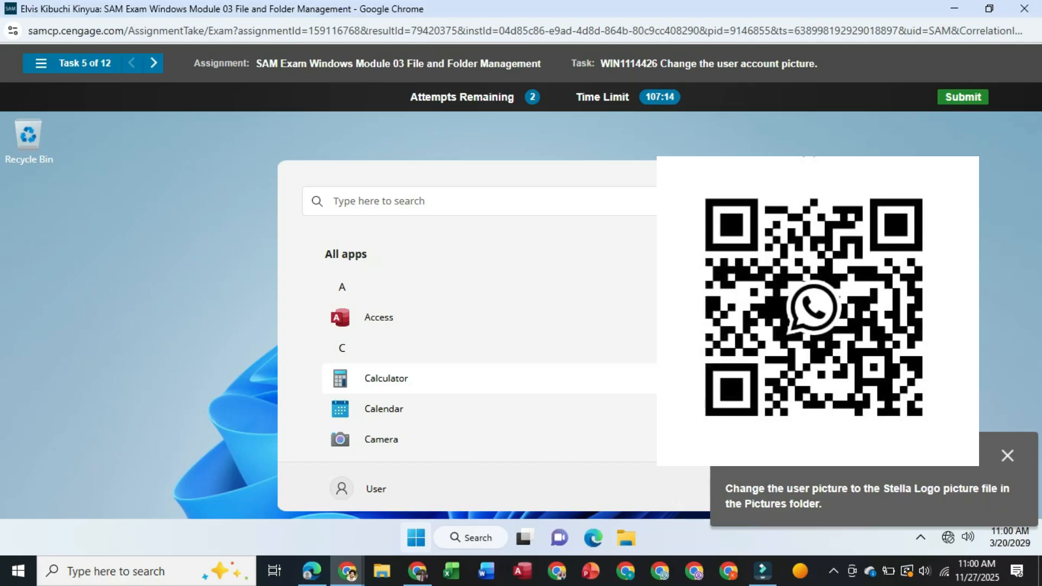
pyautogui.scroll(1, 488, 367)
pyautogui.scroll(-4, 489, 367)
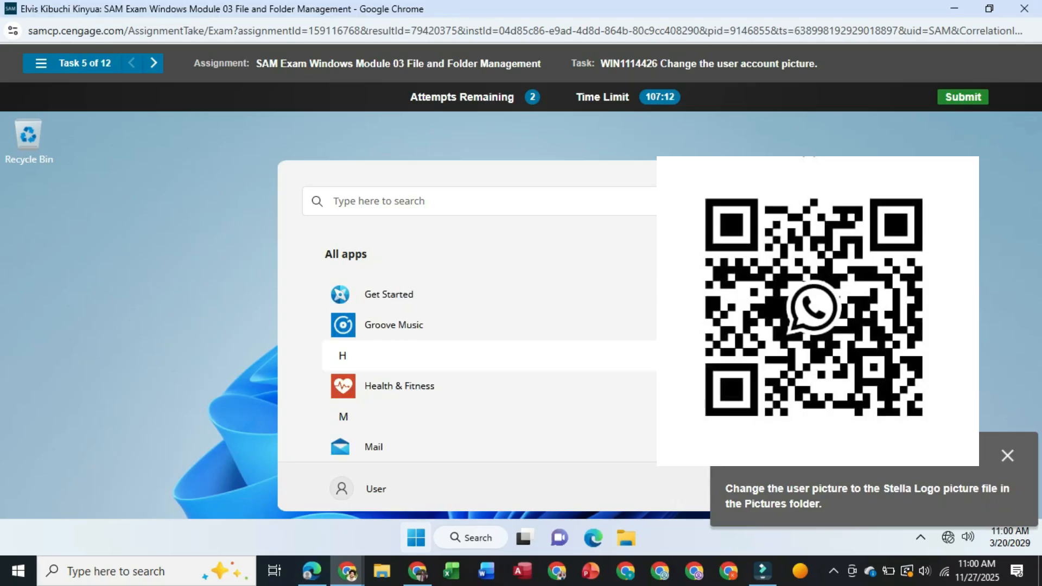
pyautogui.scroll(-5, 488, 367)
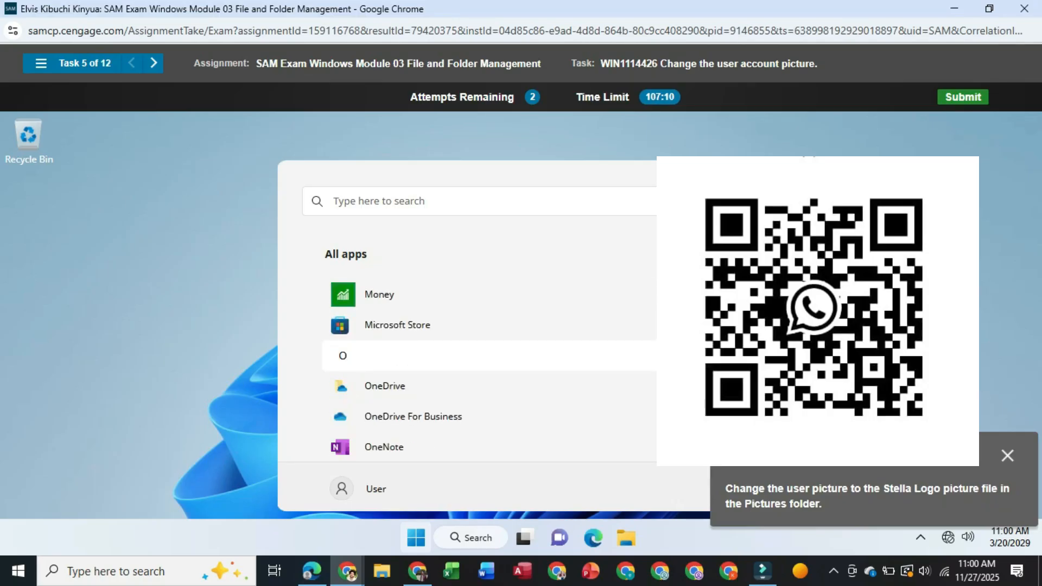
pyautogui.scroll(-3, 488, 366)
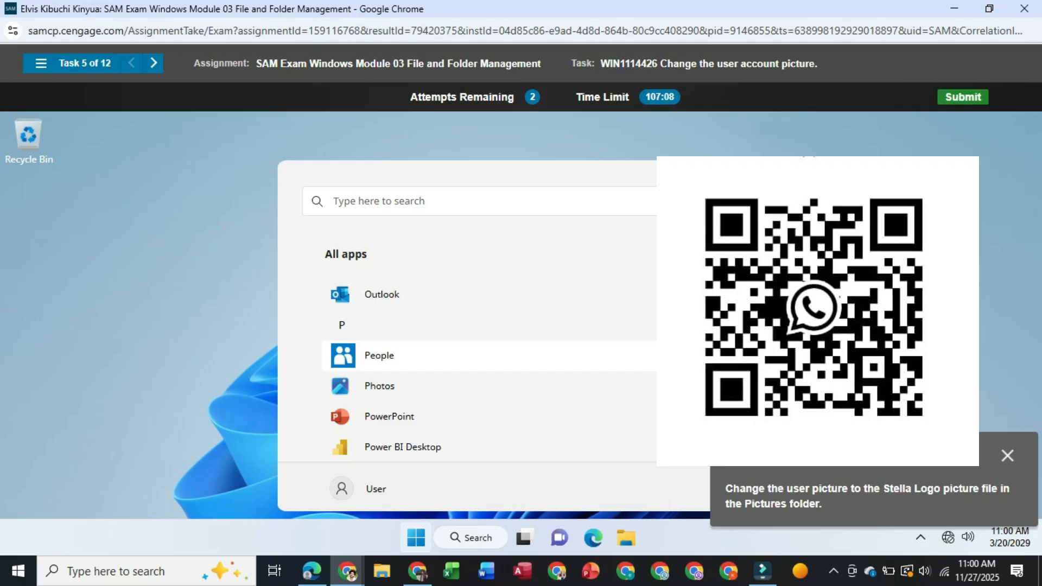
pyautogui.scroll(-3, 488, 367)
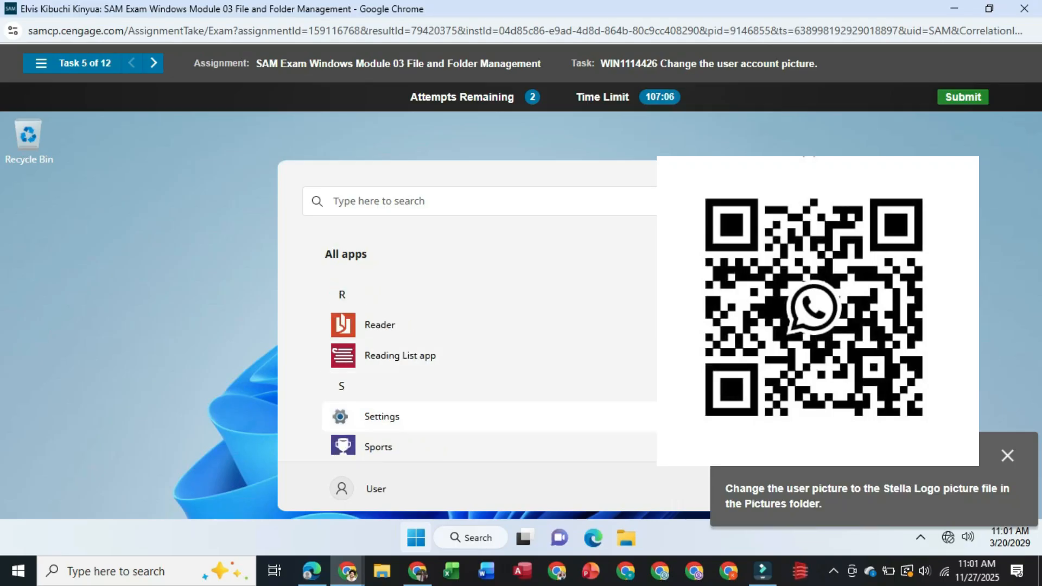
pyautogui.click(382, 417)
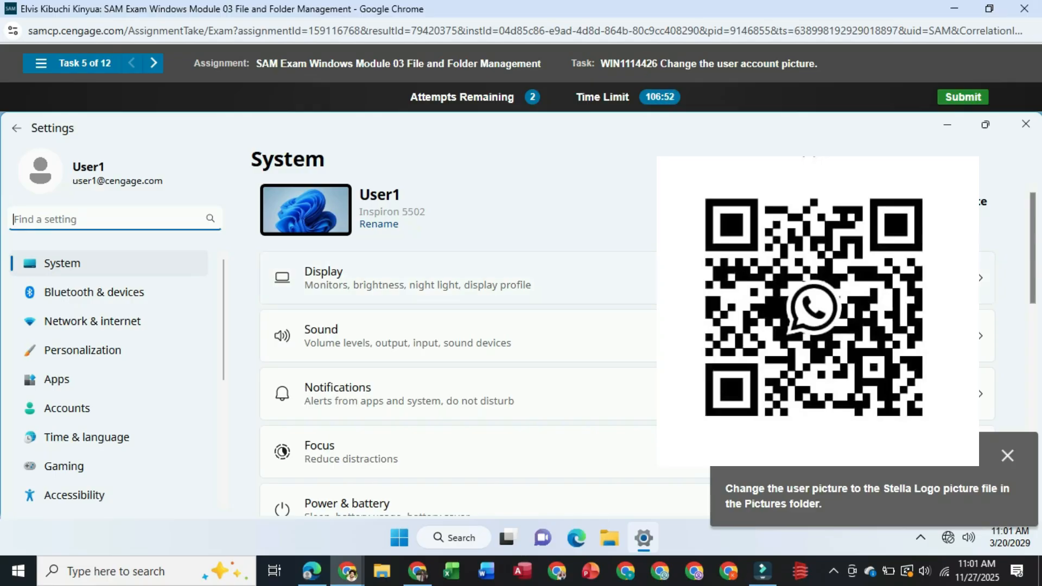
pyautogui.click(684, 283)
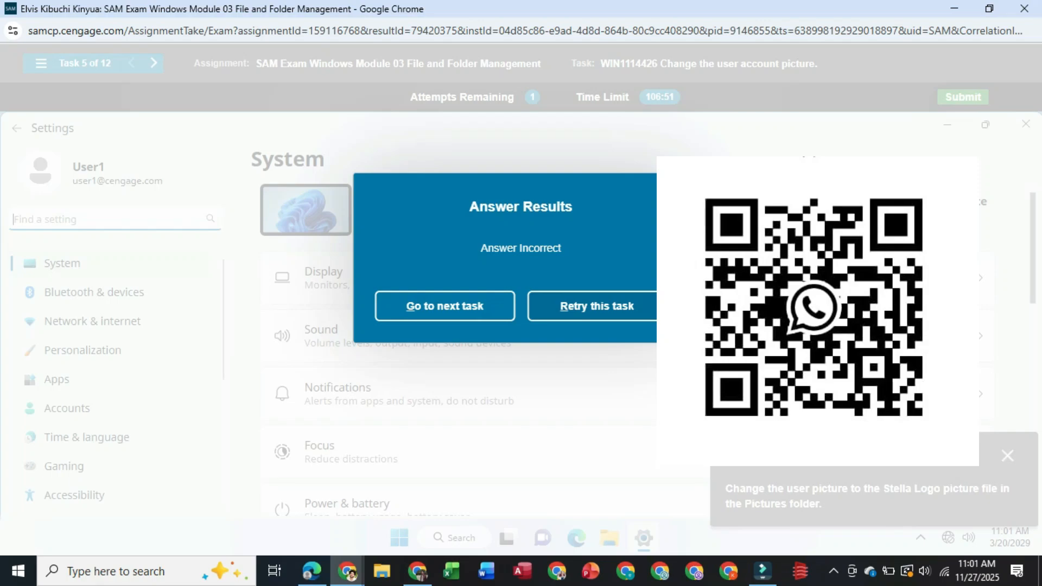
pyautogui.click(597, 306)
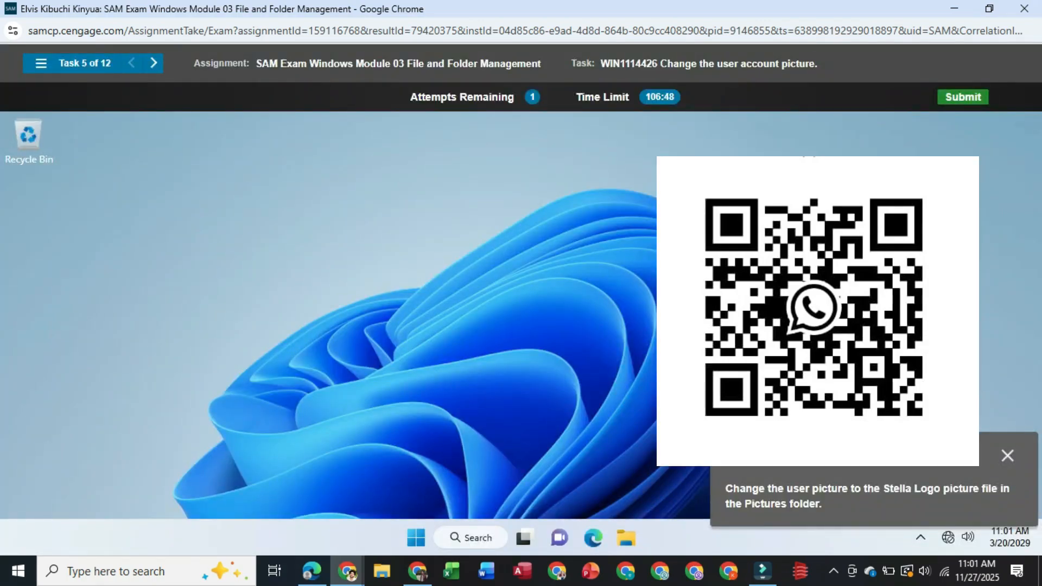
pyautogui.click(834, 571)
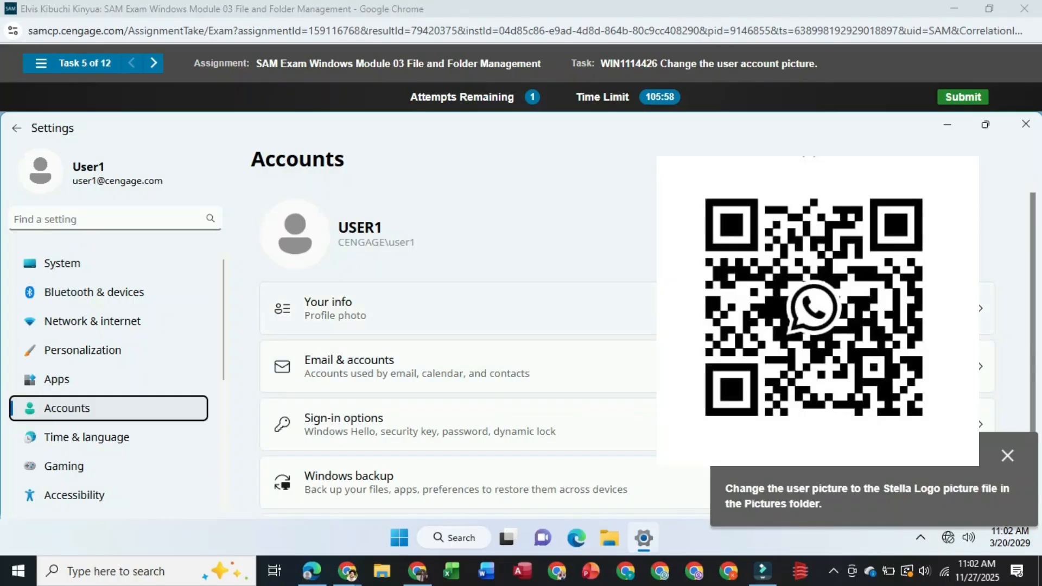
# Set the account's profile photo to Stella Logo.png from the Pictures folder through the Your info settings
pyautogui.click(781, 308)
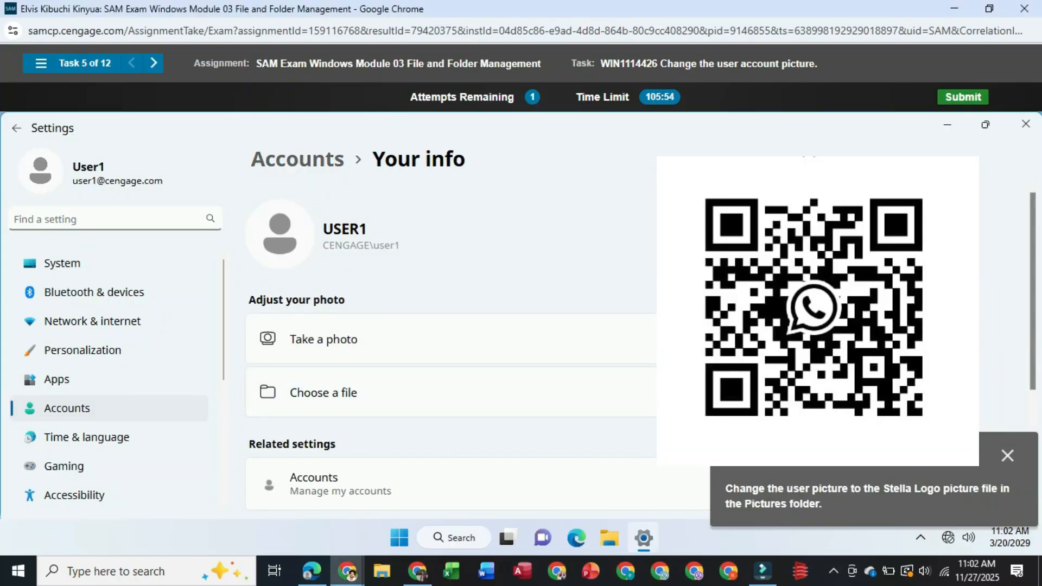
pyautogui.click(917, 392)
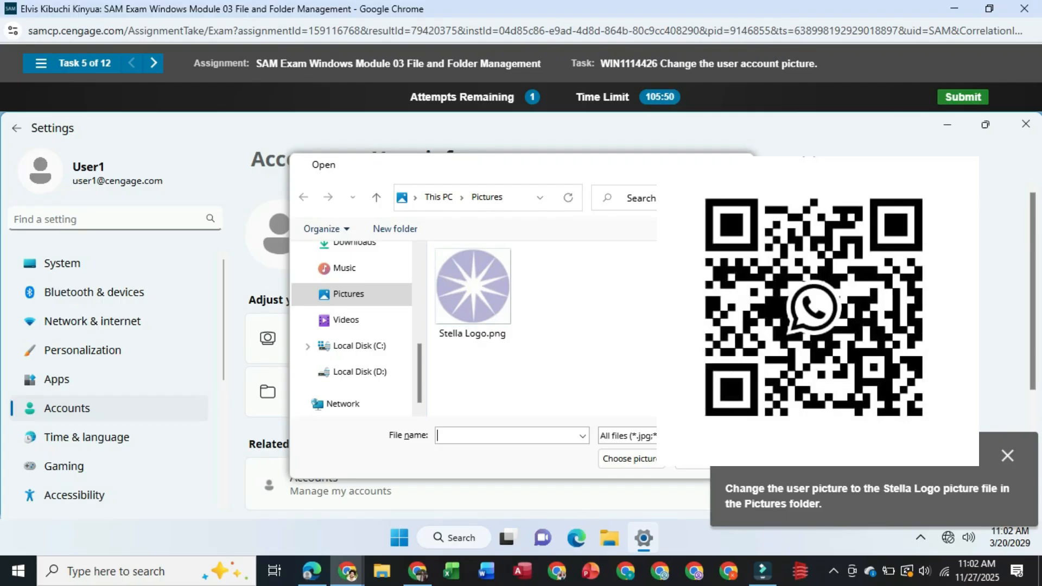
pyautogui.click(472, 294)
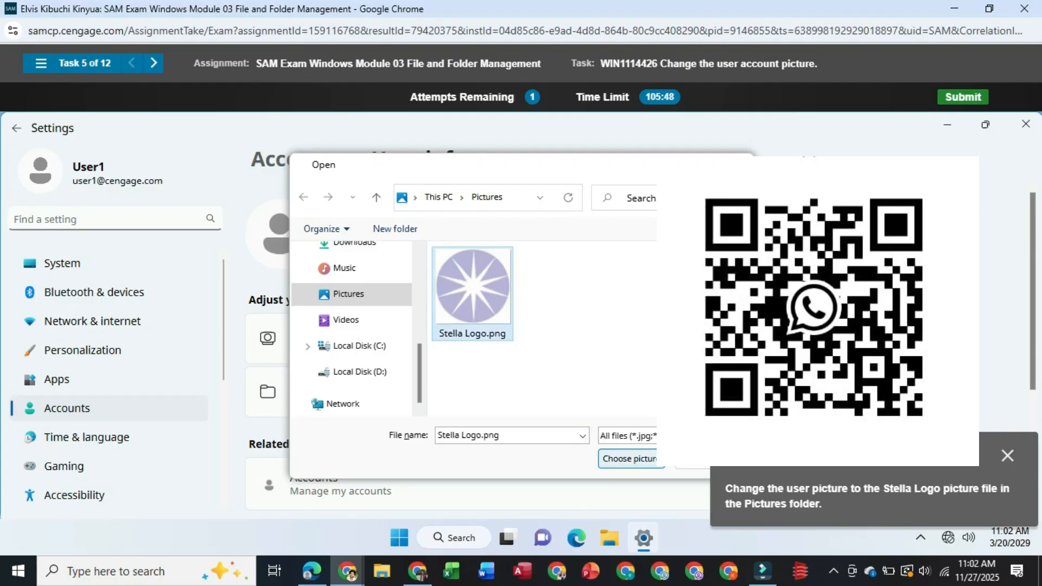
pyautogui.press('Return')
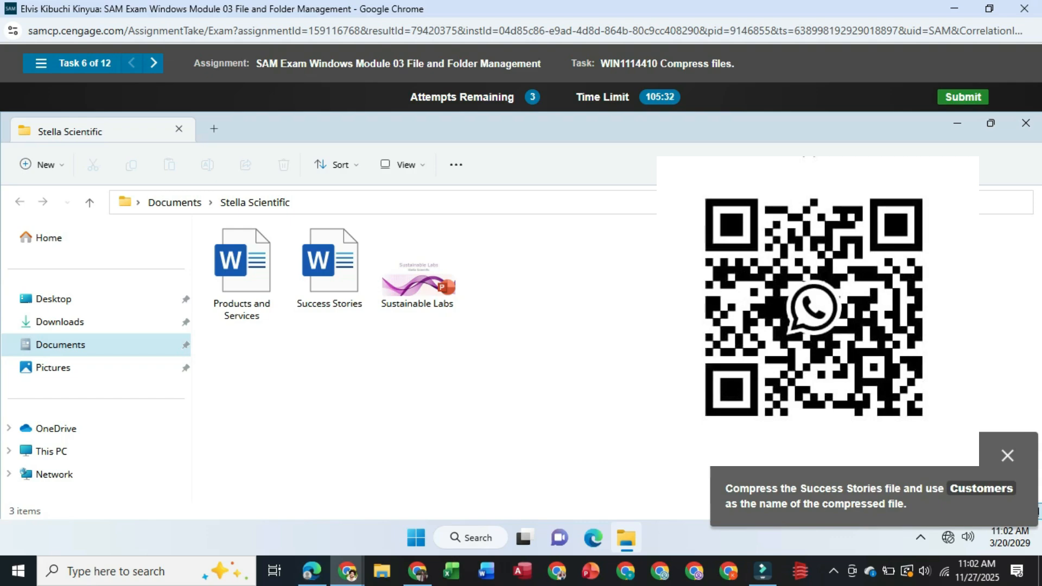
# Compress the Success Stories file in the Stella Scientific folder to a ZIP file named Customers
pyautogui.rightClick(324, 284)
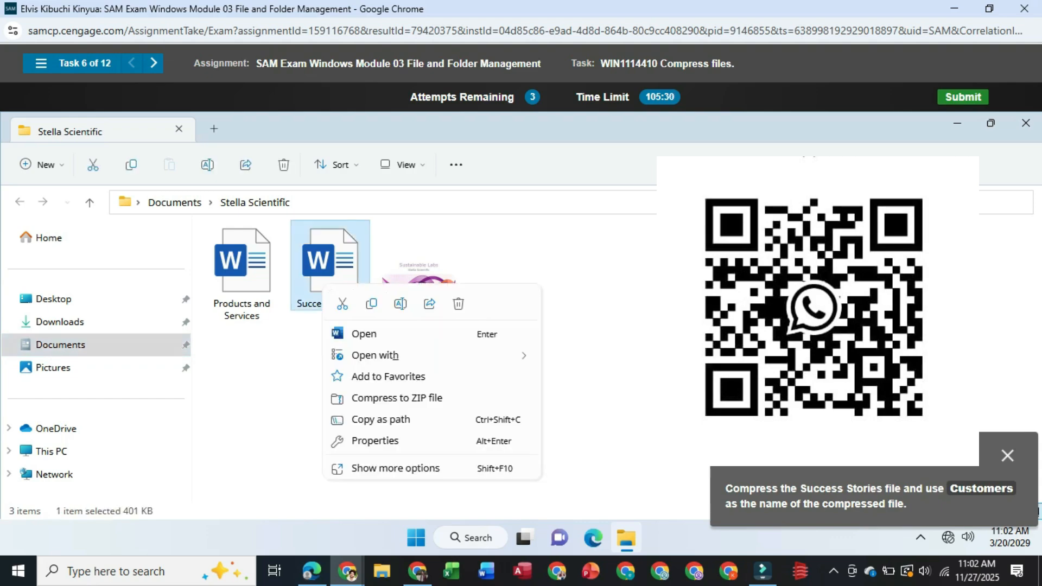
pyautogui.click(396, 398)
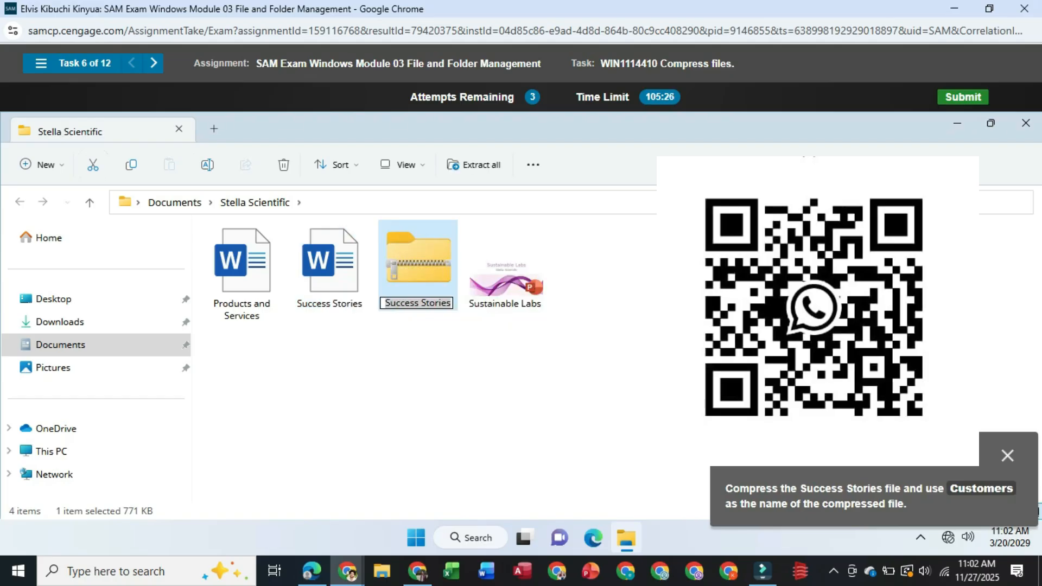
pyautogui.write('C')
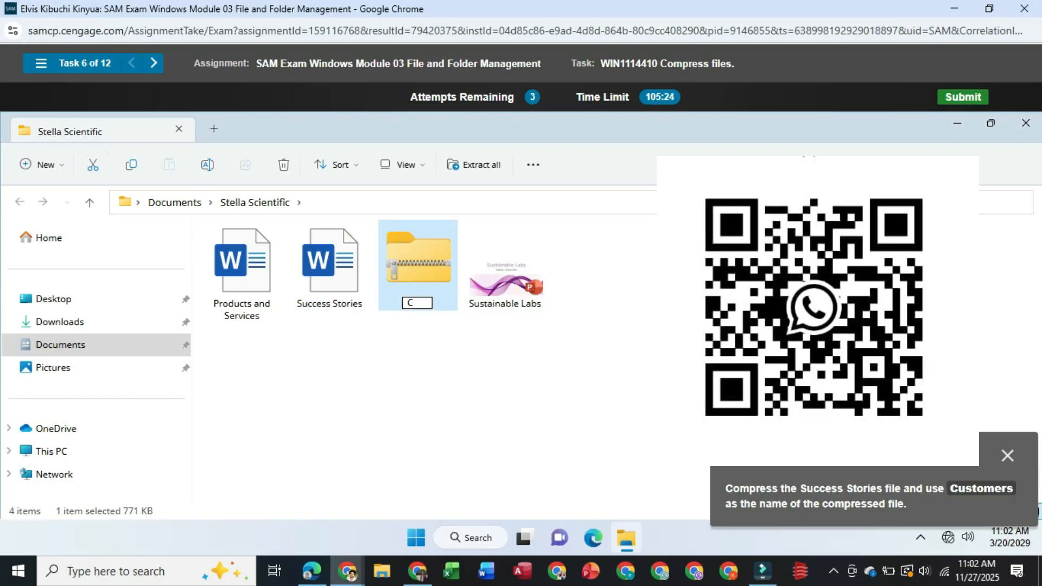
pyautogui.write('ustomers')
pyautogui.press('Return')
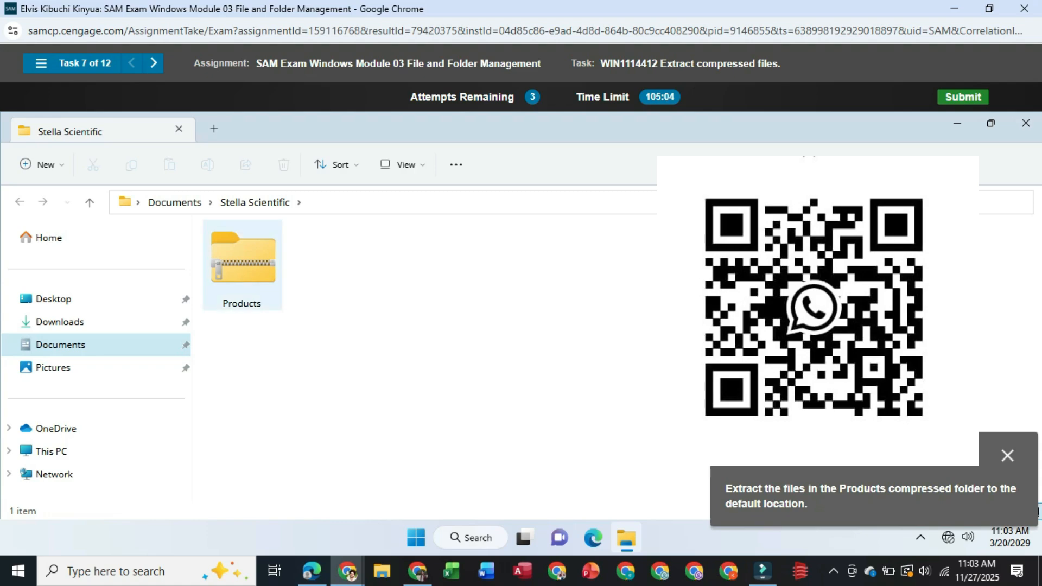
# Extract all files from the Products compressed folder to the default destination
pyautogui.rightClick(257, 255)
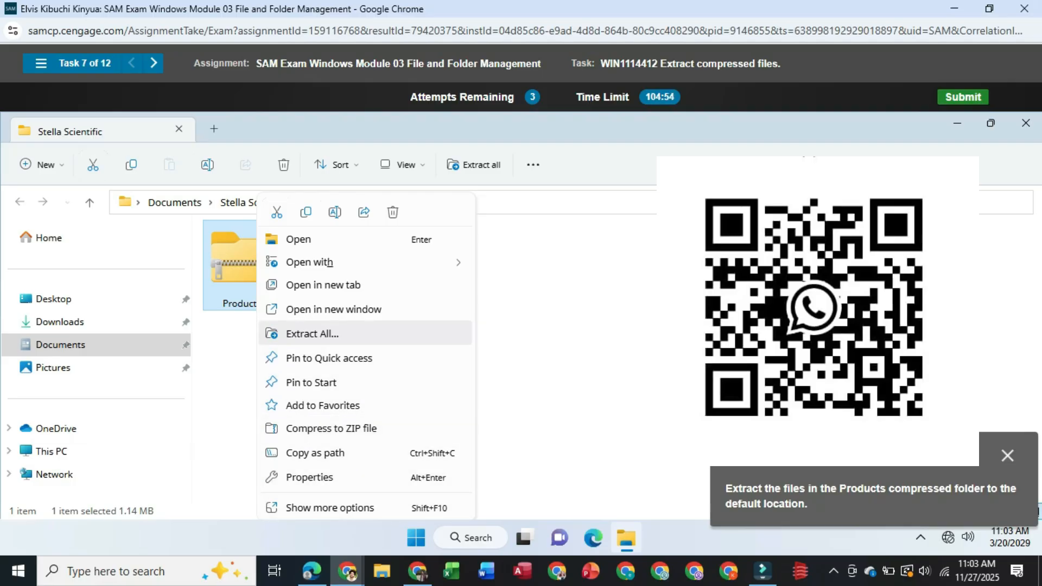
pyautogui.click(312, 334)
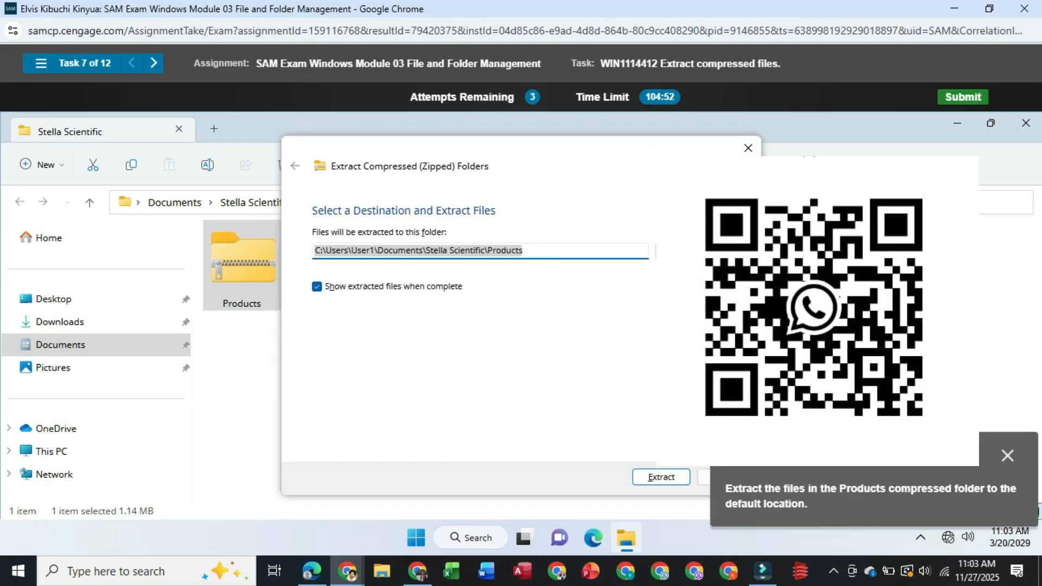
pyautogui.click(661, 477)
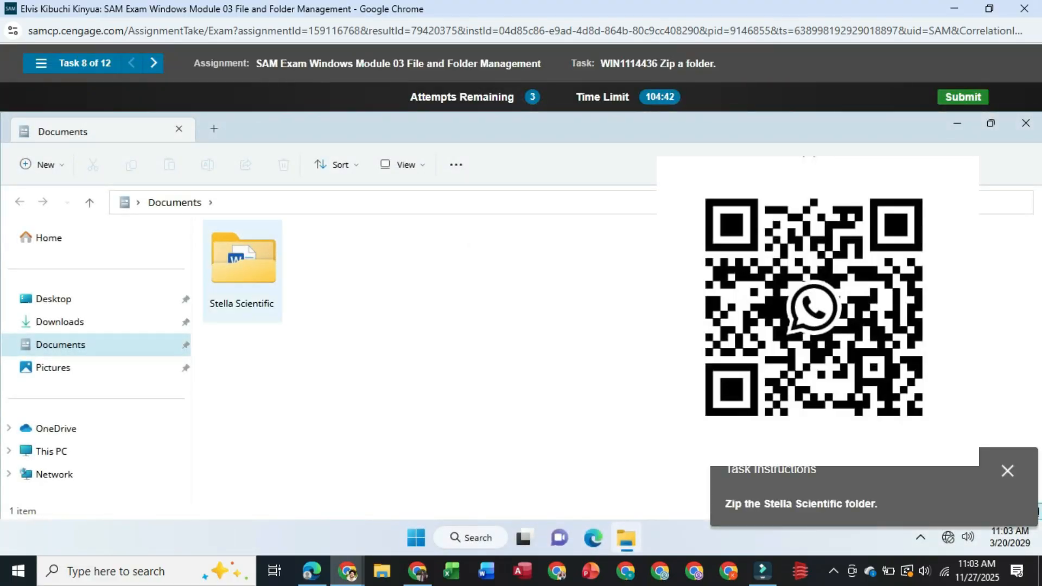
# Compress the Stella Scientific folder in Documents to a ZIP file, keeping the suggested name
pyautogui.rightClick(274, 239)
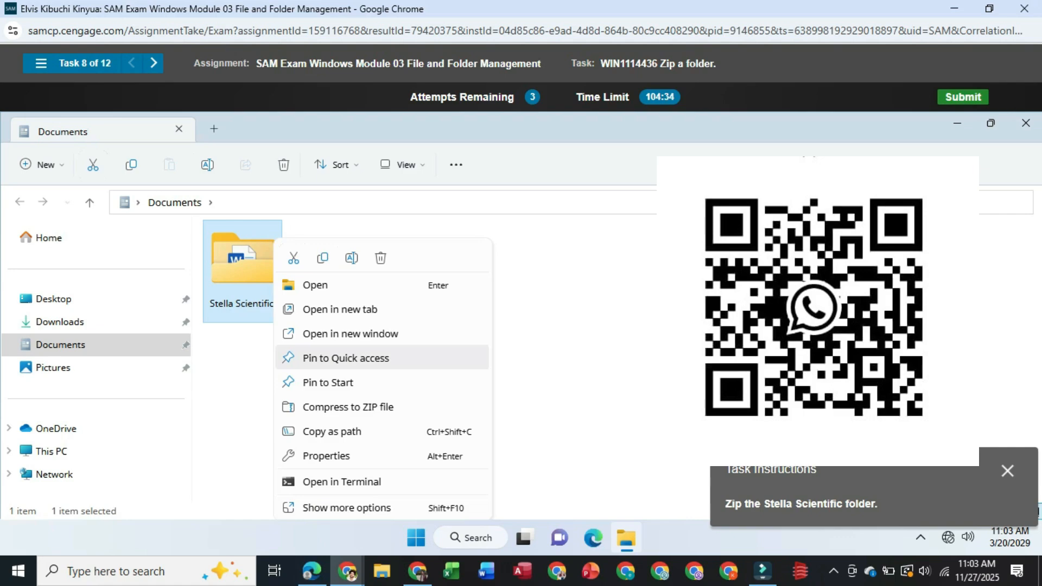
pyautogui.press('Down')
pyautogui.press('Down')
pyautogui.press('Return')
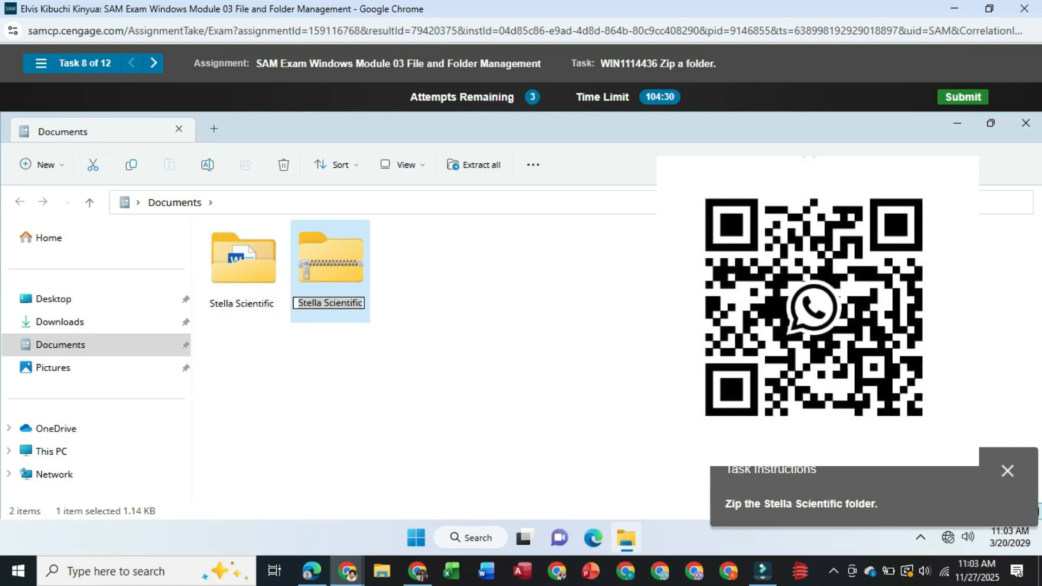
pyautogui.press('Return')
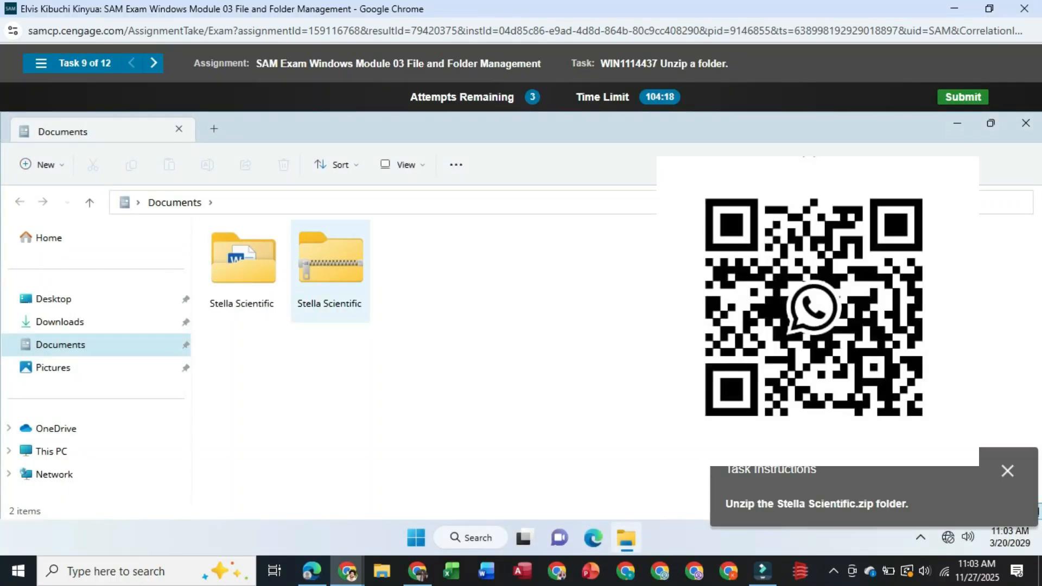
# Extract all files from the Stella Scientific compressed folder in Documents to the default destination
pyautogui.rightClick(347, 260)
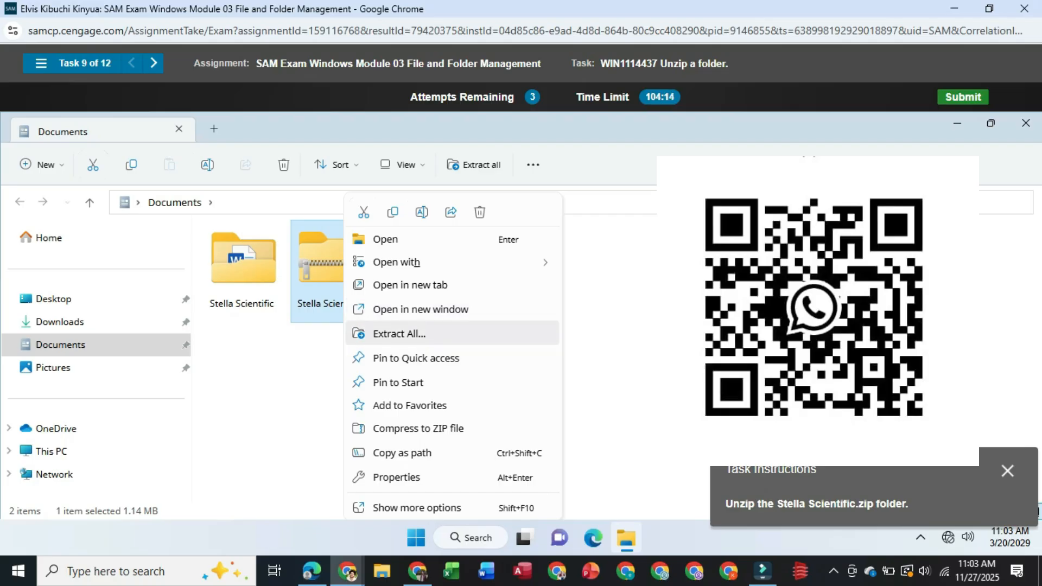
pyautogui.click(399, 333)
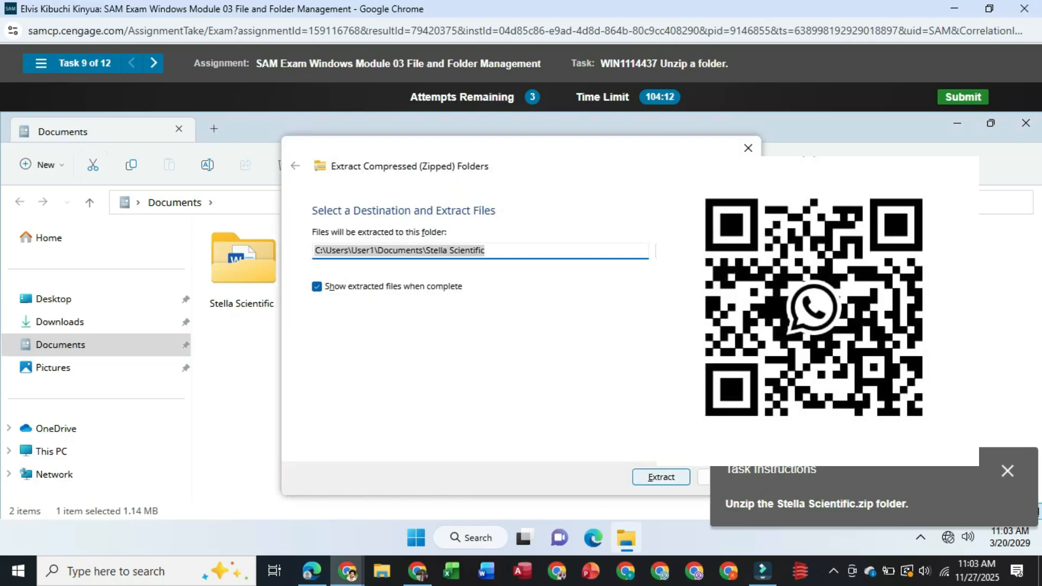
pyautogui.click(658, 475)
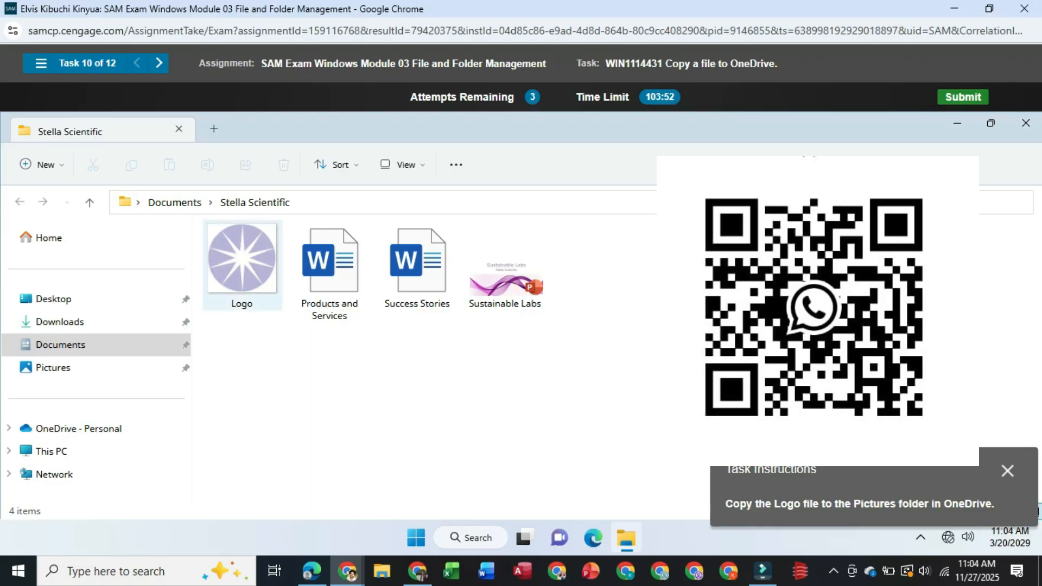
# Try to copy the Logo file into the main OneDrive - Personal folder, and restart the task
pyautogui.click(242, 263)
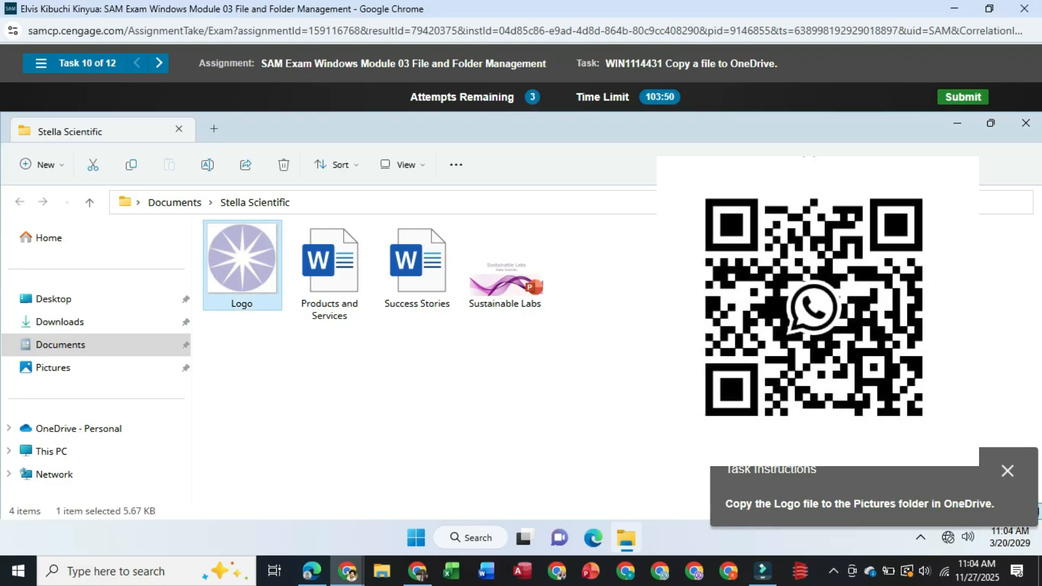
pyautogui.click(131, 164)
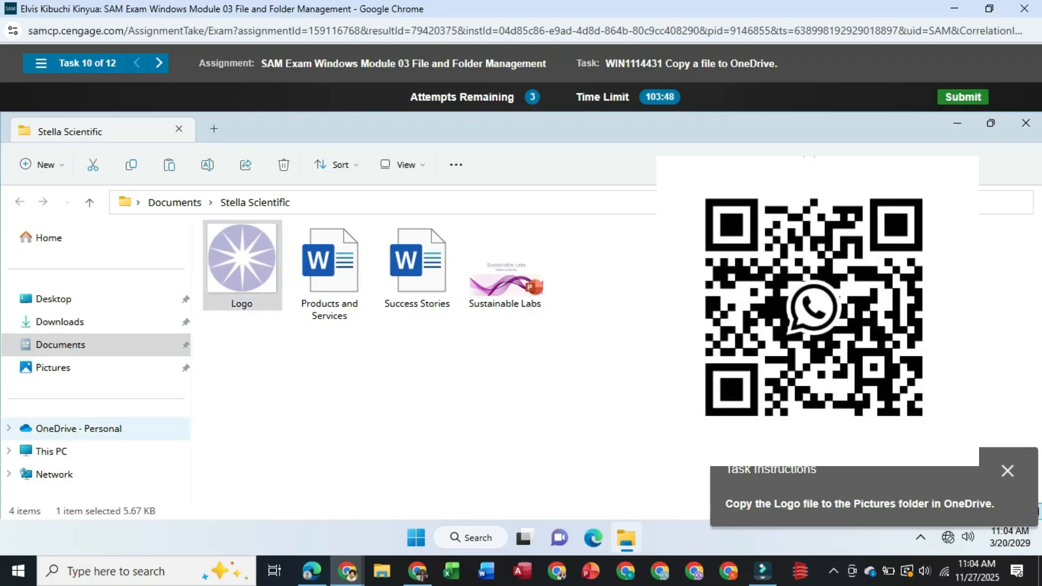
pyautogui.click(79, 429)
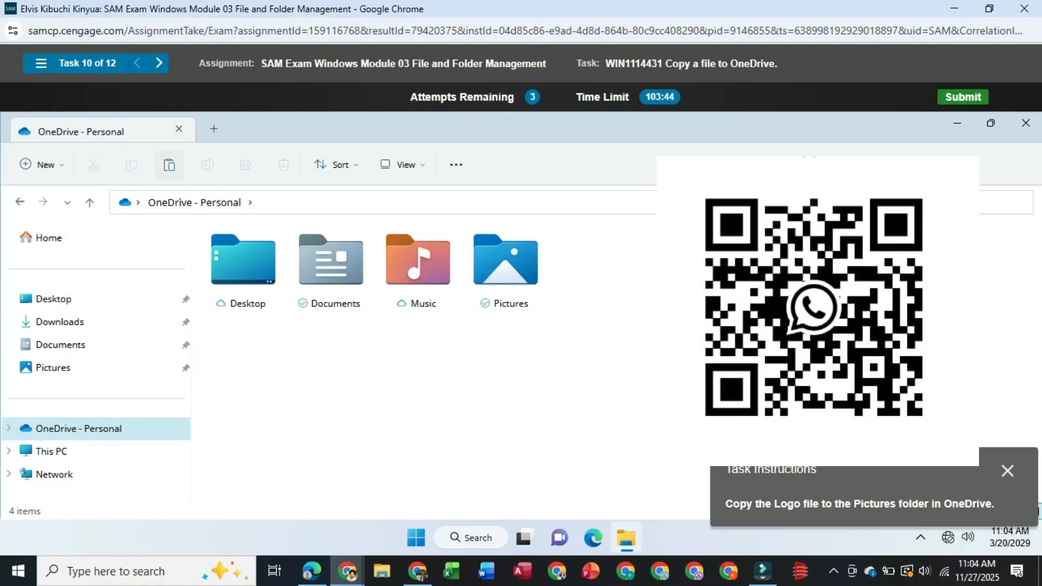
pyautogui.click(168, 165)
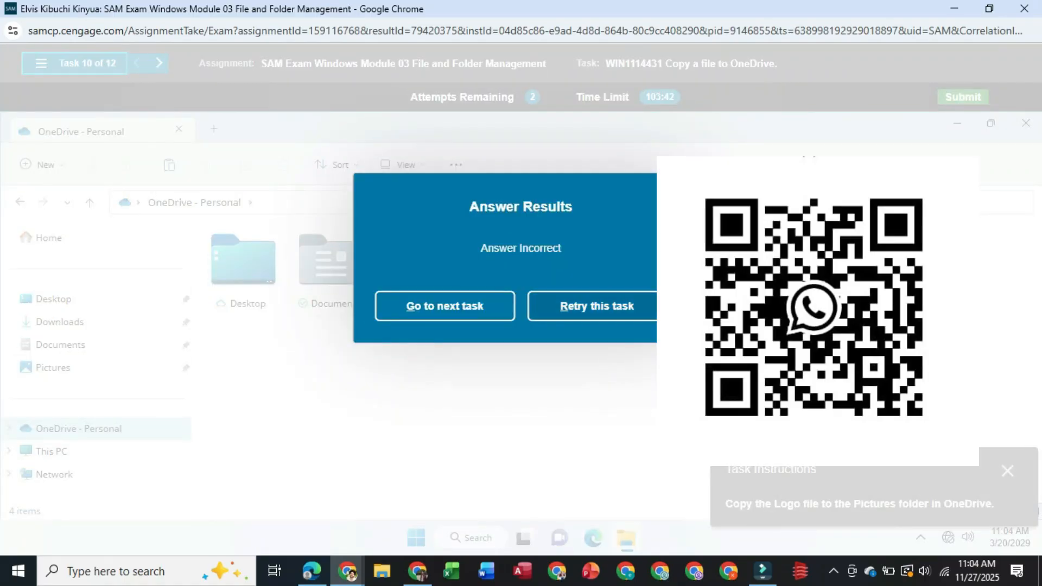
pyautogui.click(596, 306)
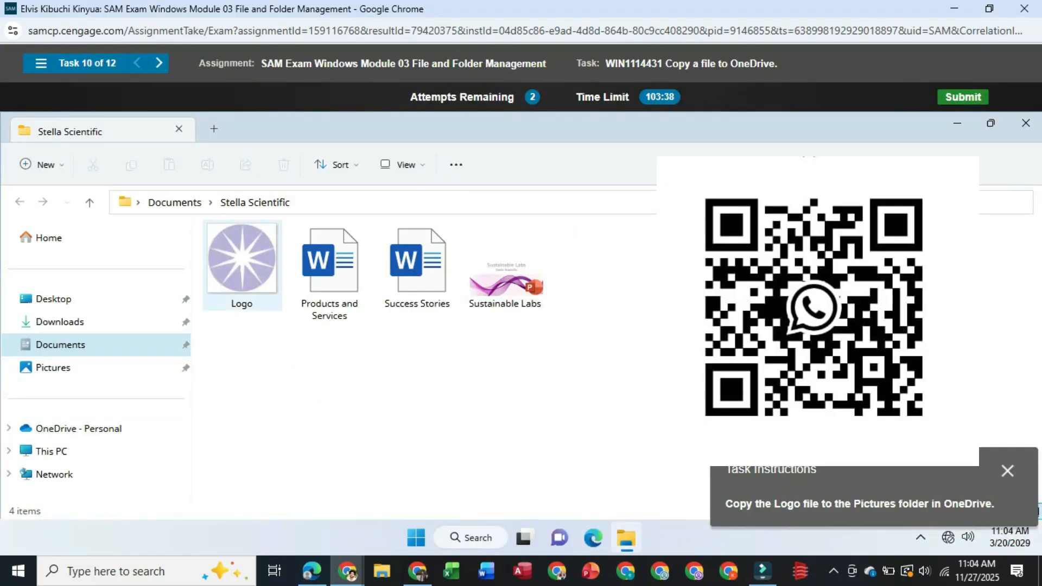
# Copy the Logo file from the Stella Scientific folder into the Pictures folder in OneDrive
pyautogui.click(242, 266)
pyautogui.hotkey('ctrl', 'c')
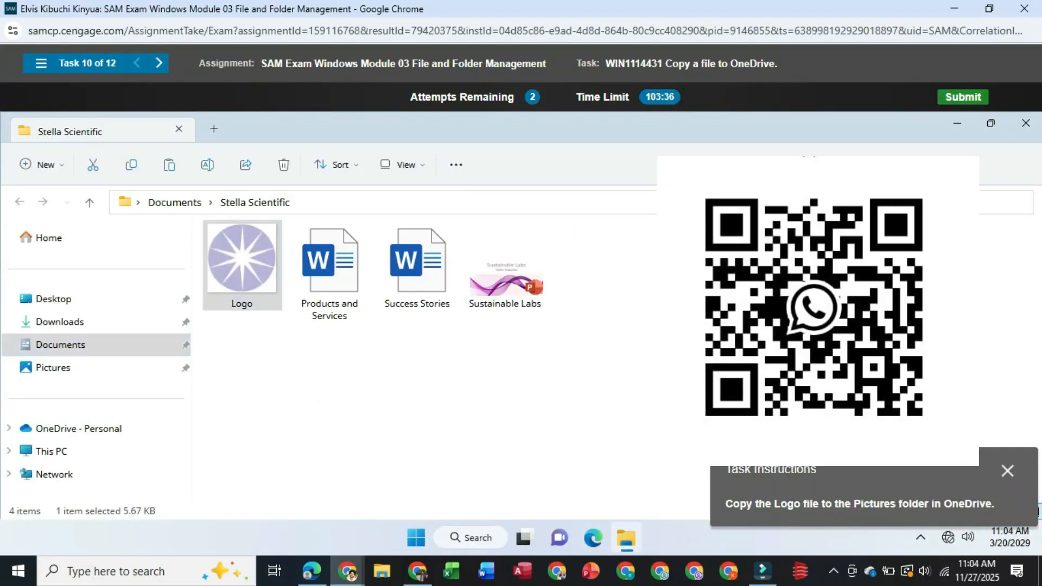
pyautogui.click(79, 429)
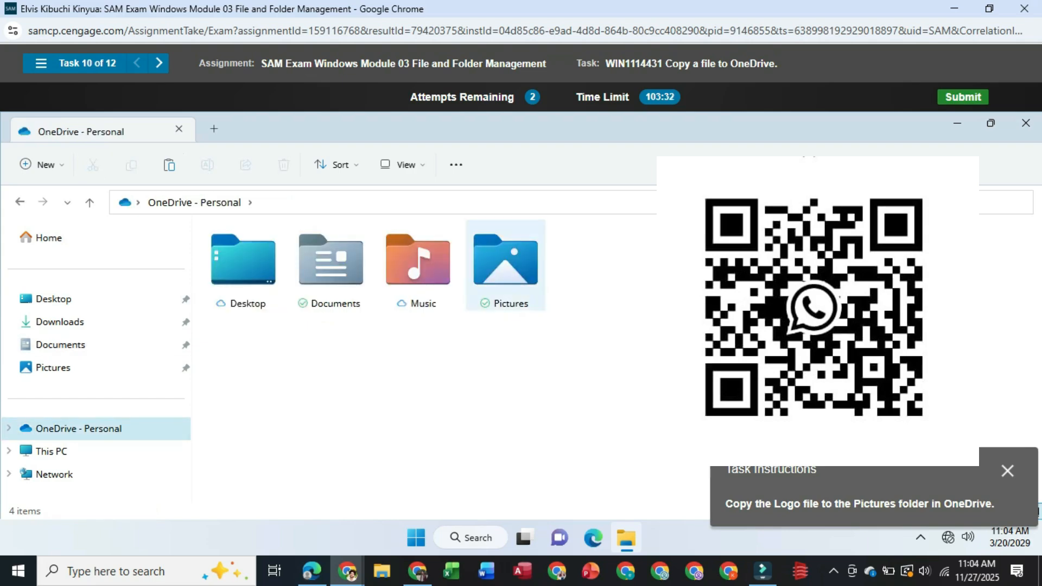
pyautogui.click(517, 297)
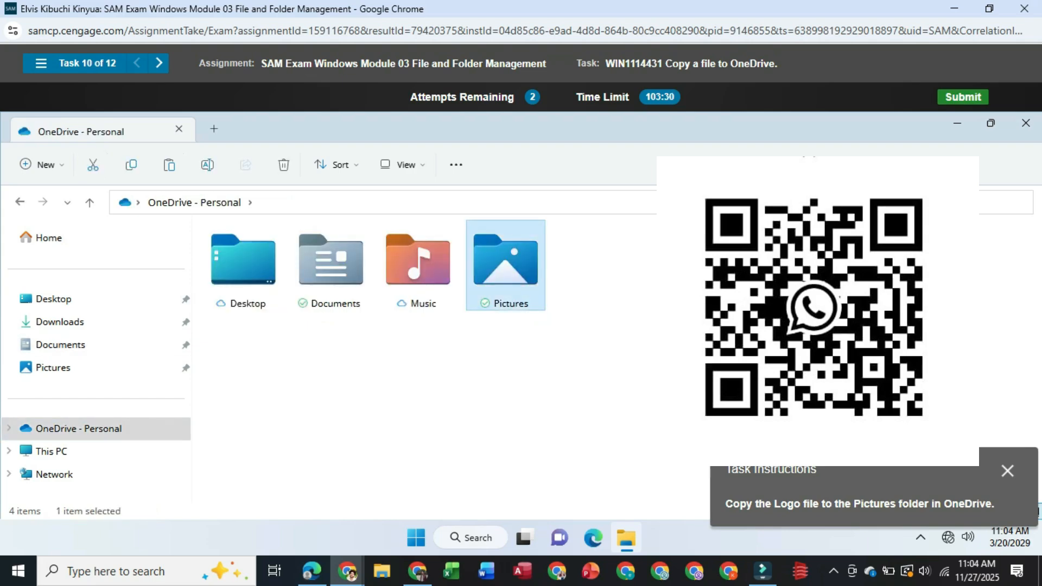
pyautogui.doubleClick(517, 297)
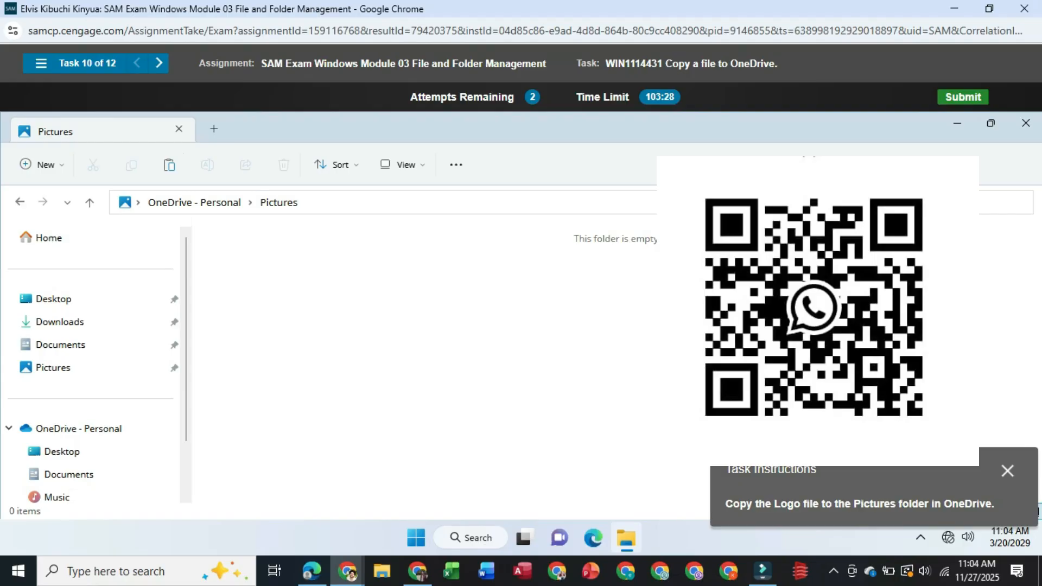
pyautogui.hotkey('ctrl', 'v')
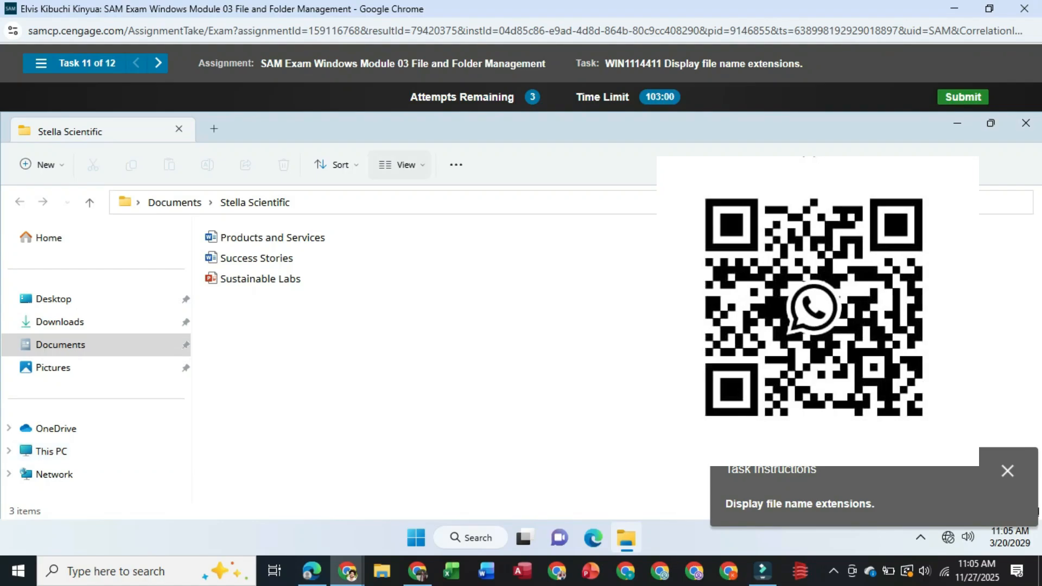
# Turn on the display of file name extensions in the Stella Scientific folder
pyautogui.click(400, 164)
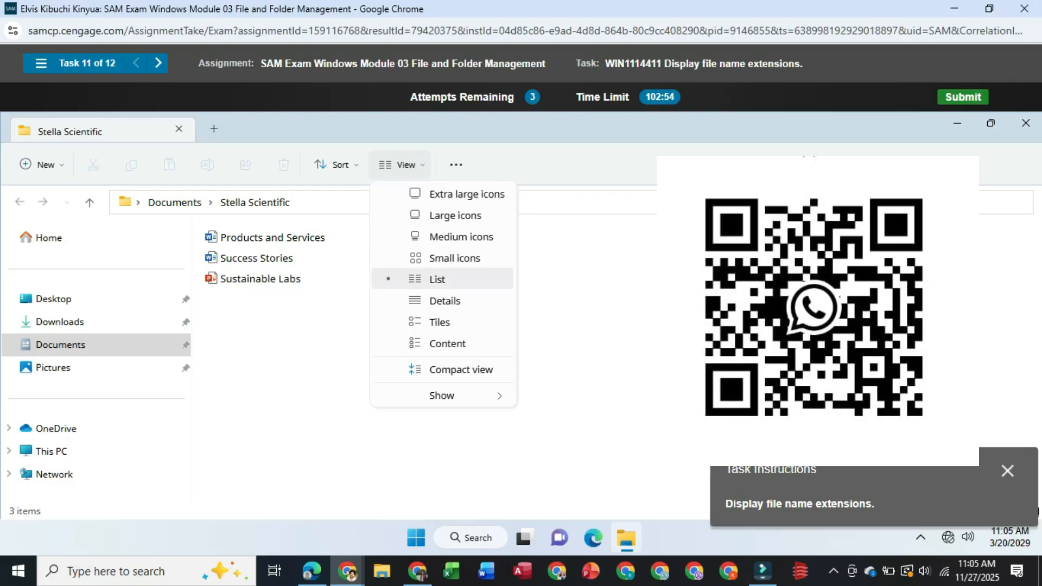
pyautogui.moveTo(442, 395)
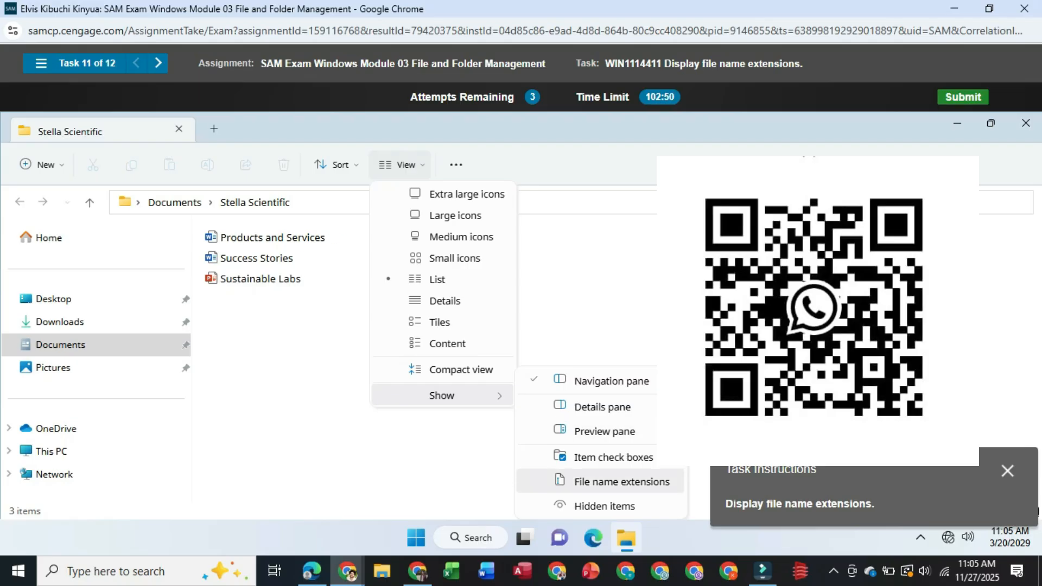
pyautogui.click(622, 482)
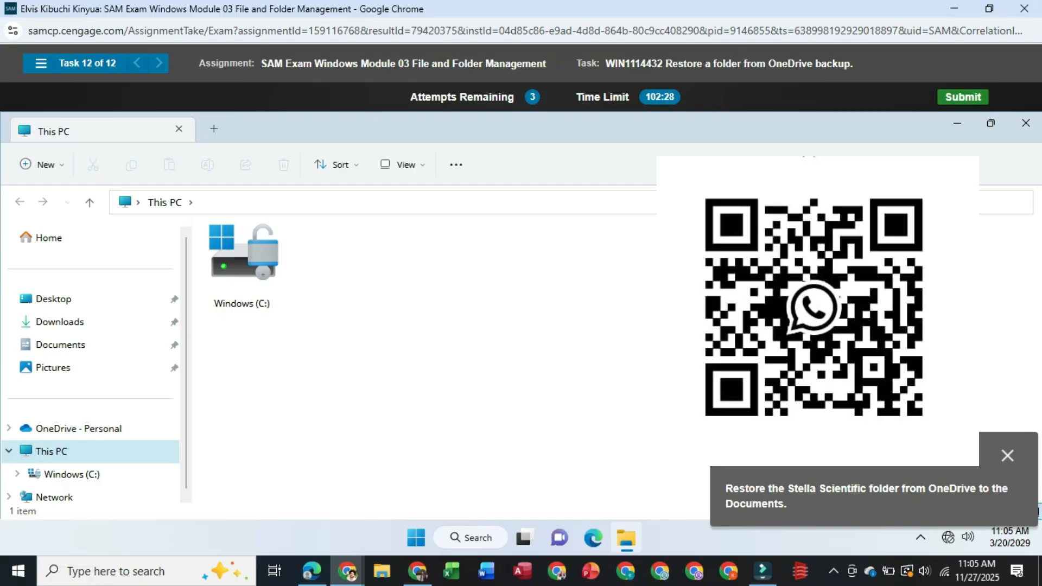
# Restore the Stella Scientific folder from OneDrive by copying it into Documents, and acknowledge completion of the exam
pyautogui.scroll(-1, 70, 468)
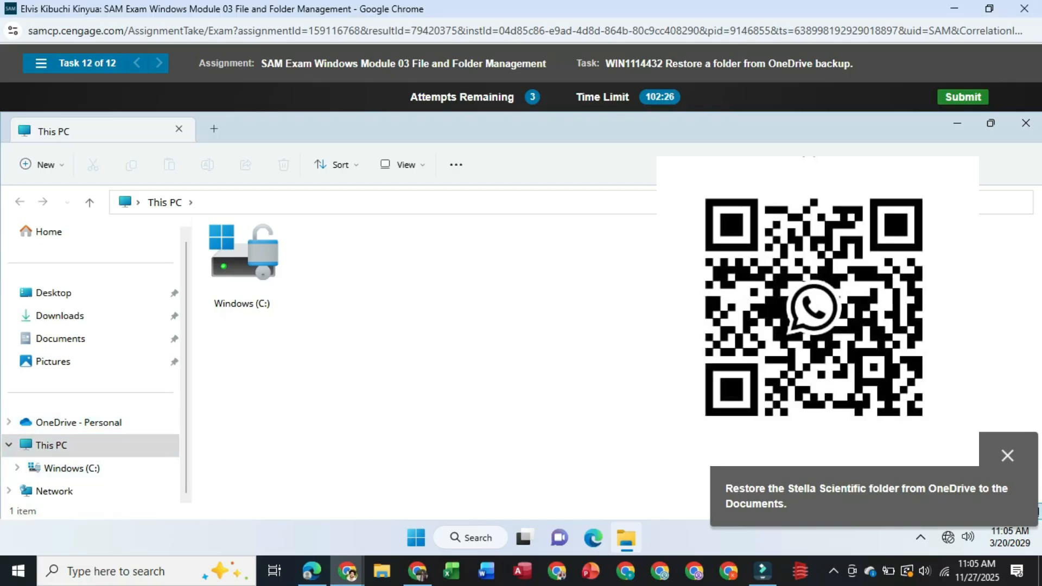
pyautogui.click(79, 423)
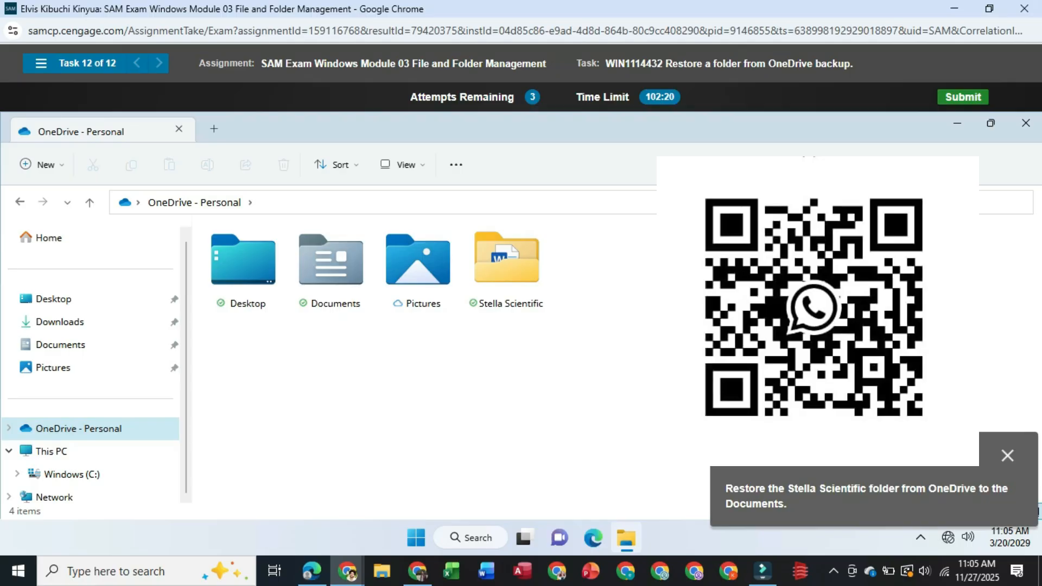
pyautogui.rightClick(523, 238)
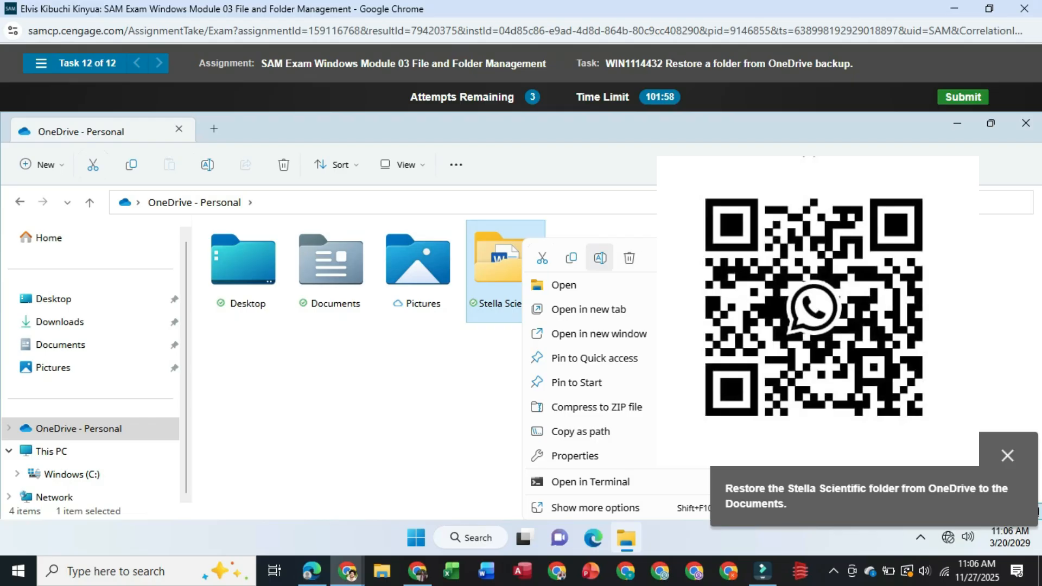
pyautogui.click(571, 257)
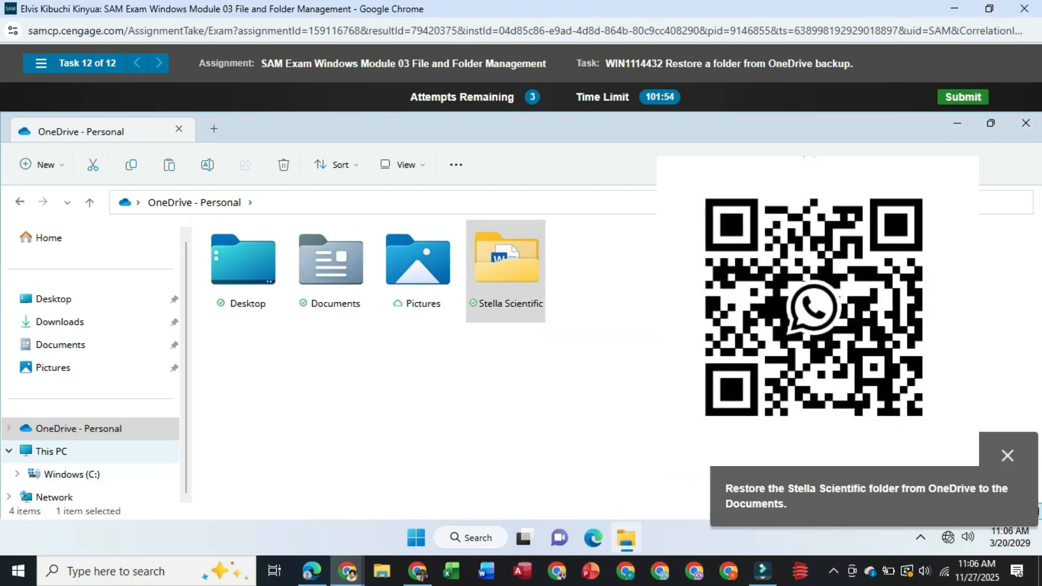
pyautogui.click(60, 344)
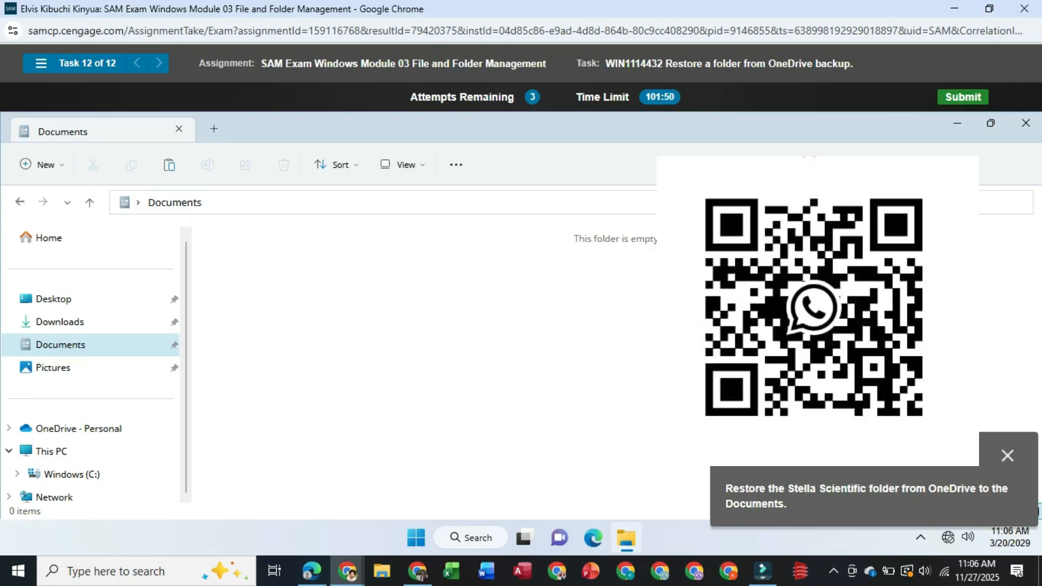
pyautogui.click(170, 165)
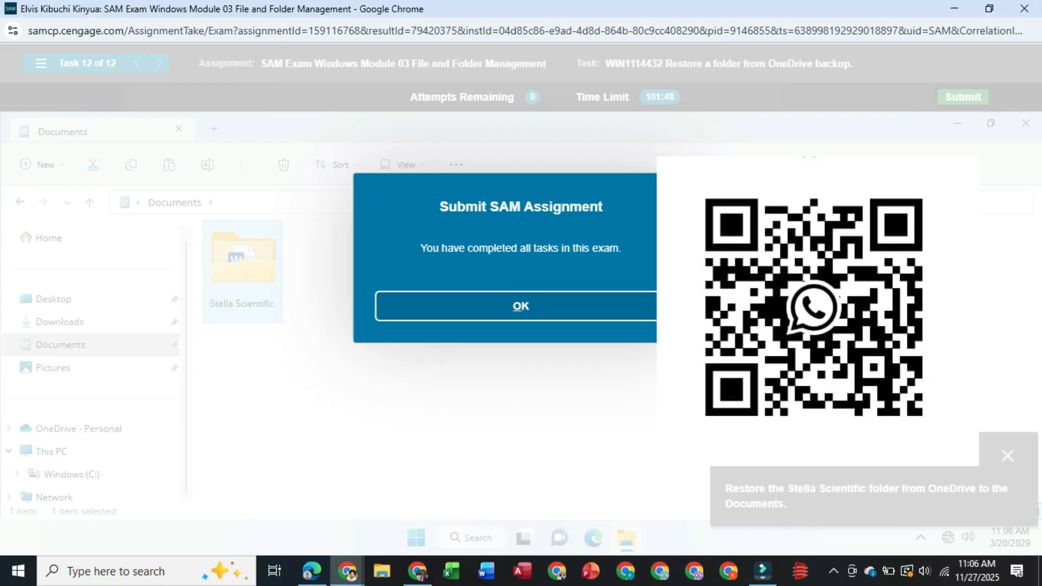
pyautogui.click(521, 306)
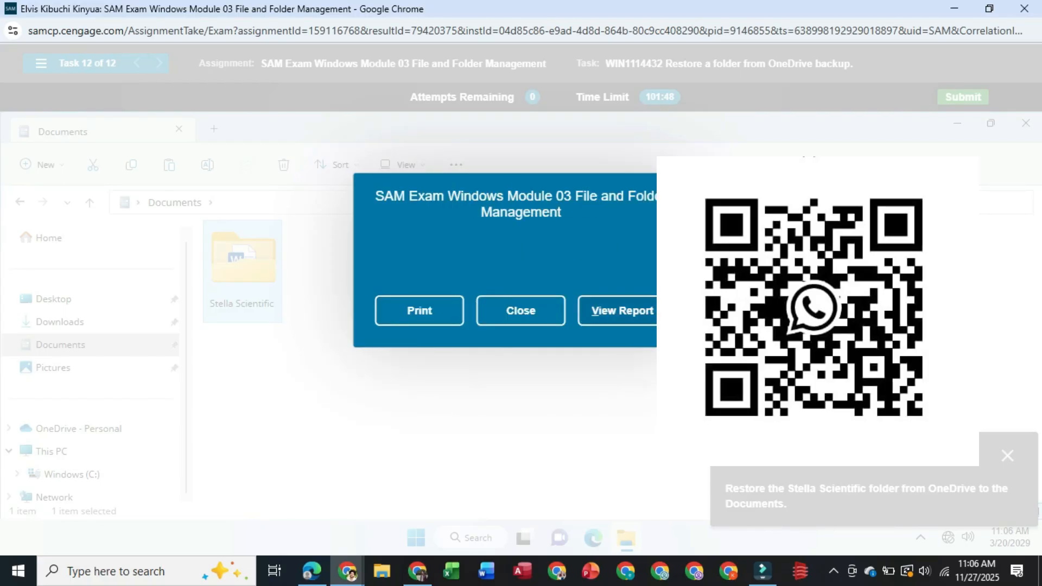
# Open the exam report in a maximized window and review the score and the result of each task
pyautogui.click(623, 311)
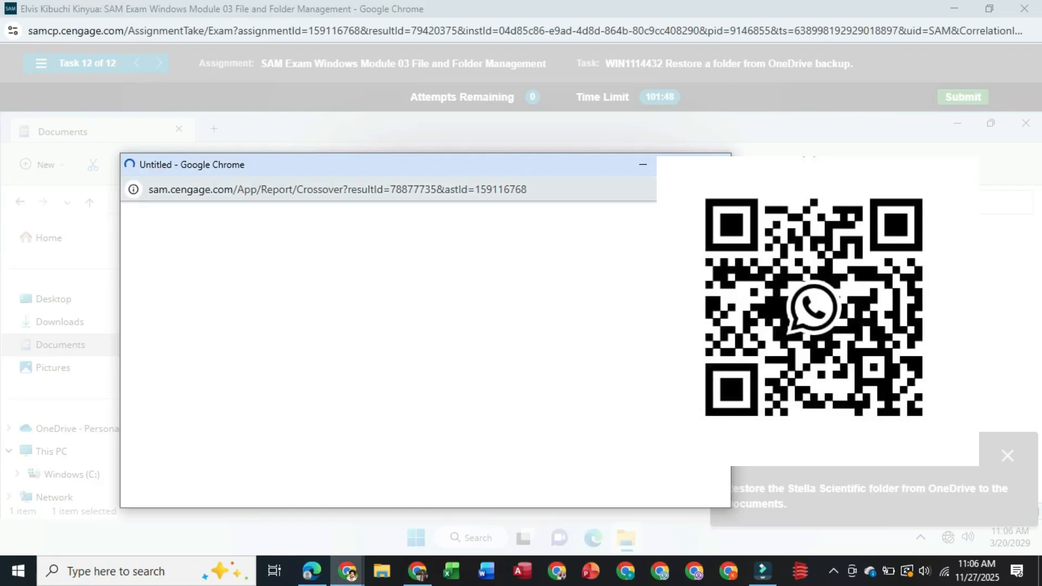
pyautogui.click(677, 165)
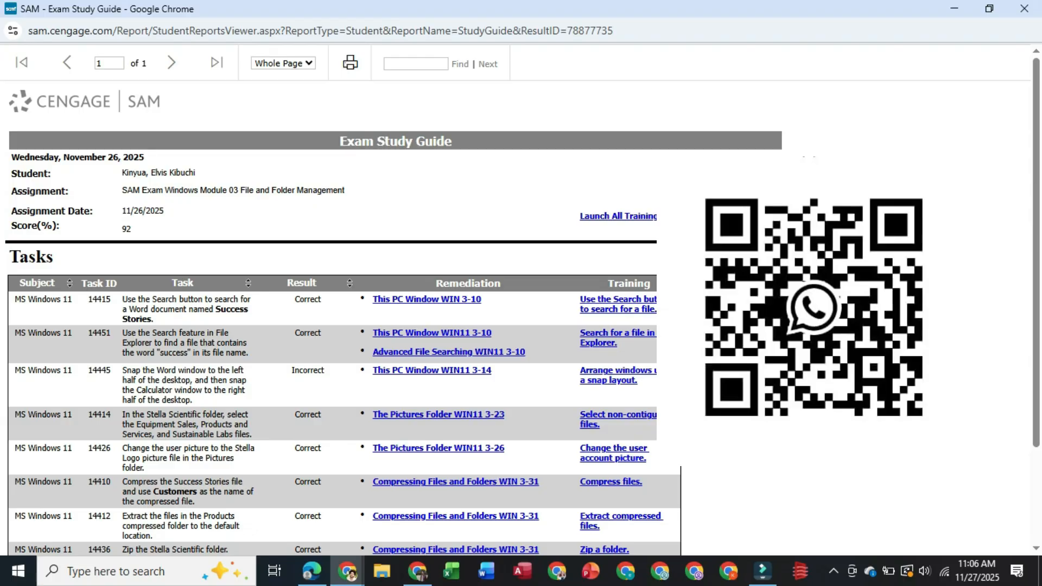
pyautogui.scroll(-2, 393, 298)
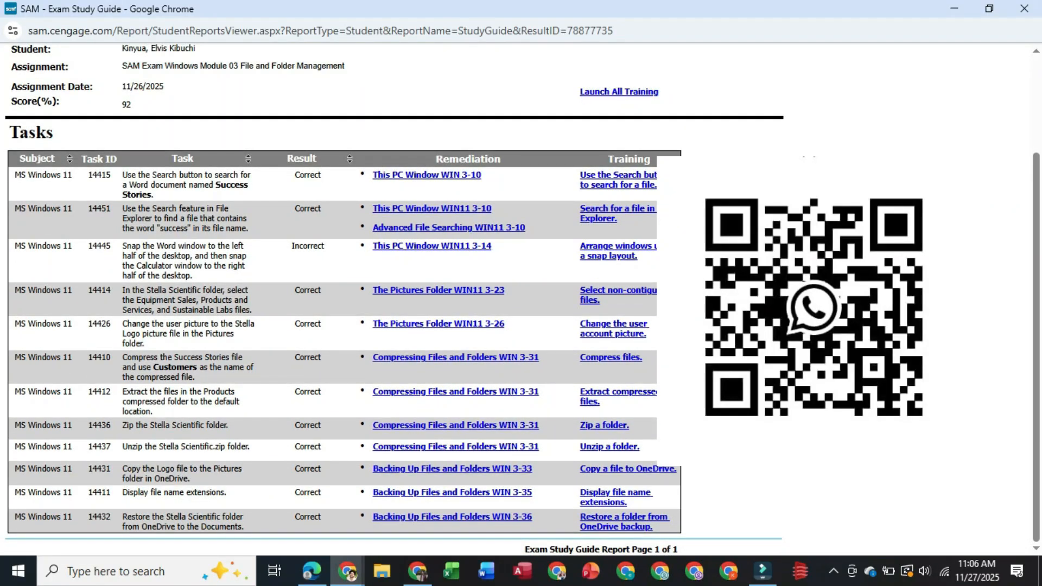
pyautogui.scroll(1, 342, 326)
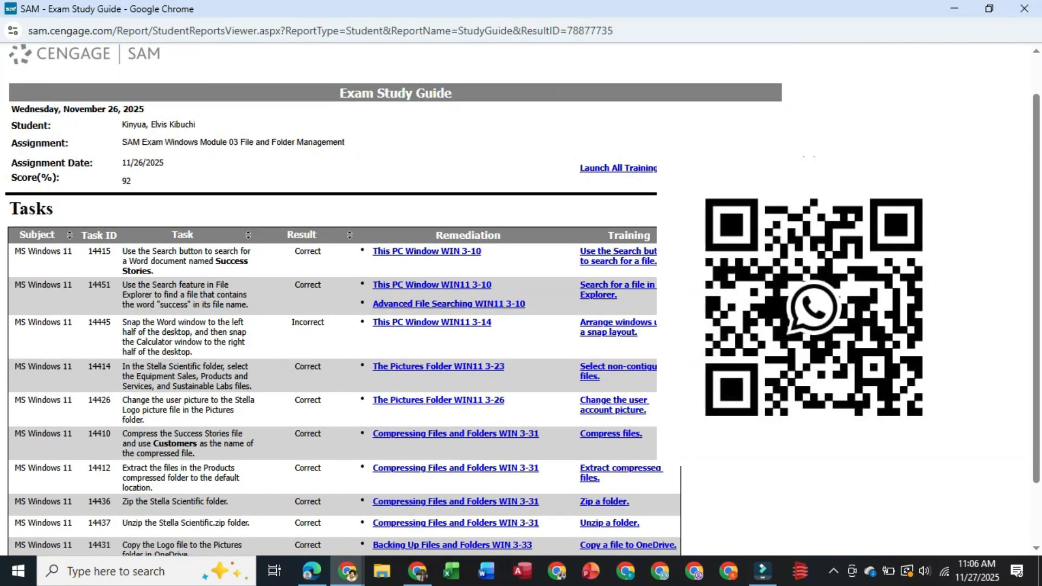